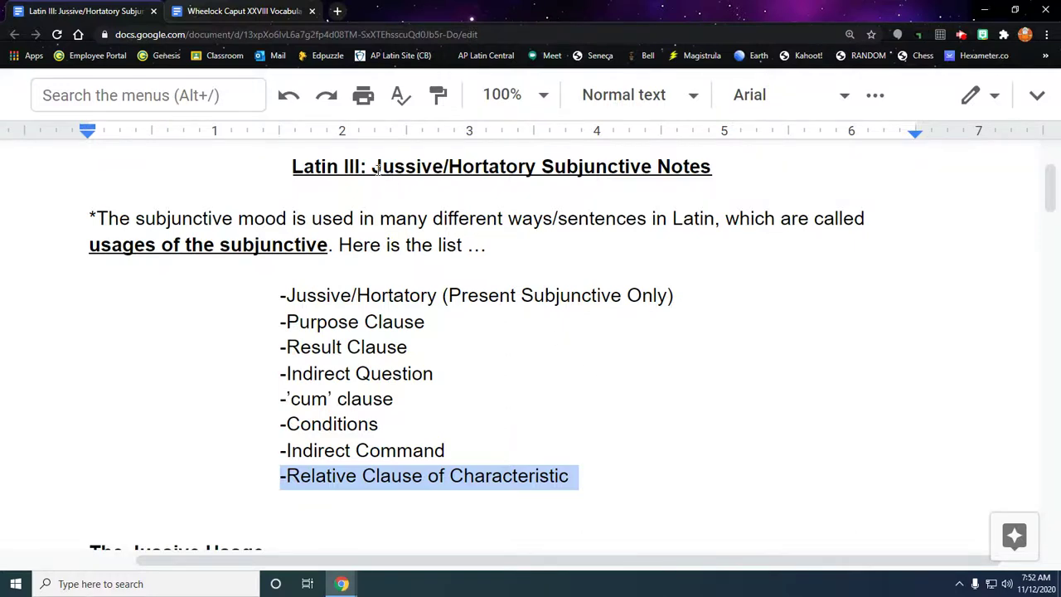
# Highlight "Jussive" in the title, then "Present Subjunctive Only" and "Jussive" in the list of subjunctive usages.
pyautogui.moveTo(375, 166); pyautogui.dragTo(443, 167)
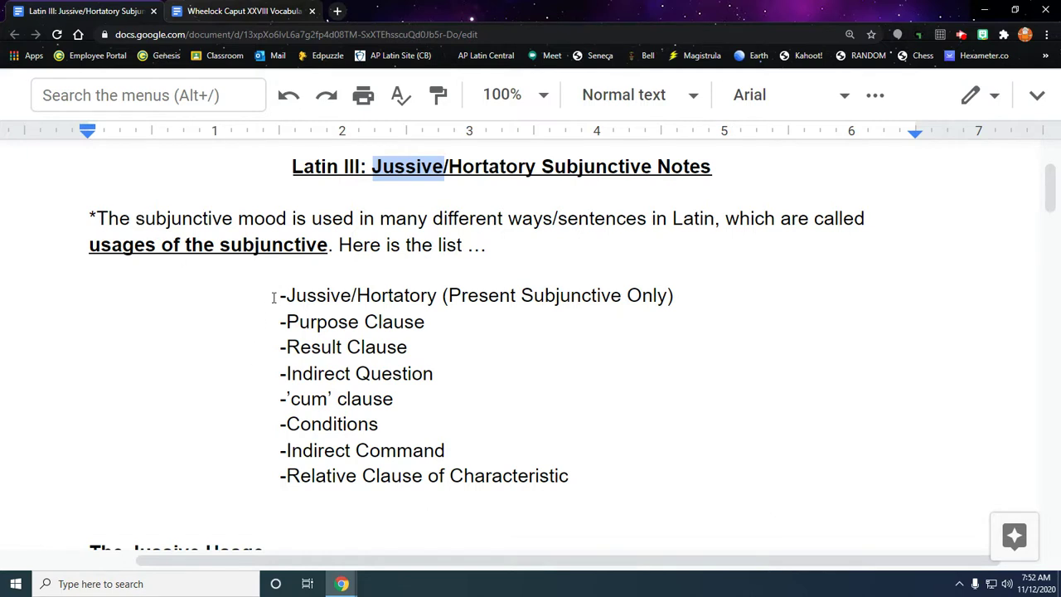
pyautogui.moveTo(449, 295); pyautogui.dragTo(667, 295)
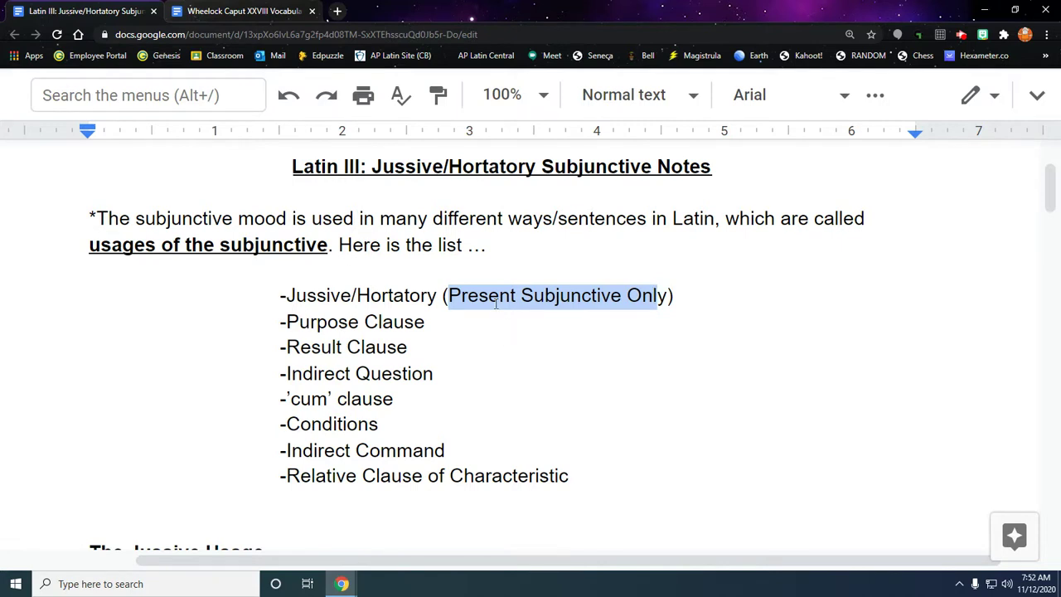
pyautogui.moveTo(285, 295); pyautogui.dragTo(351, 295)
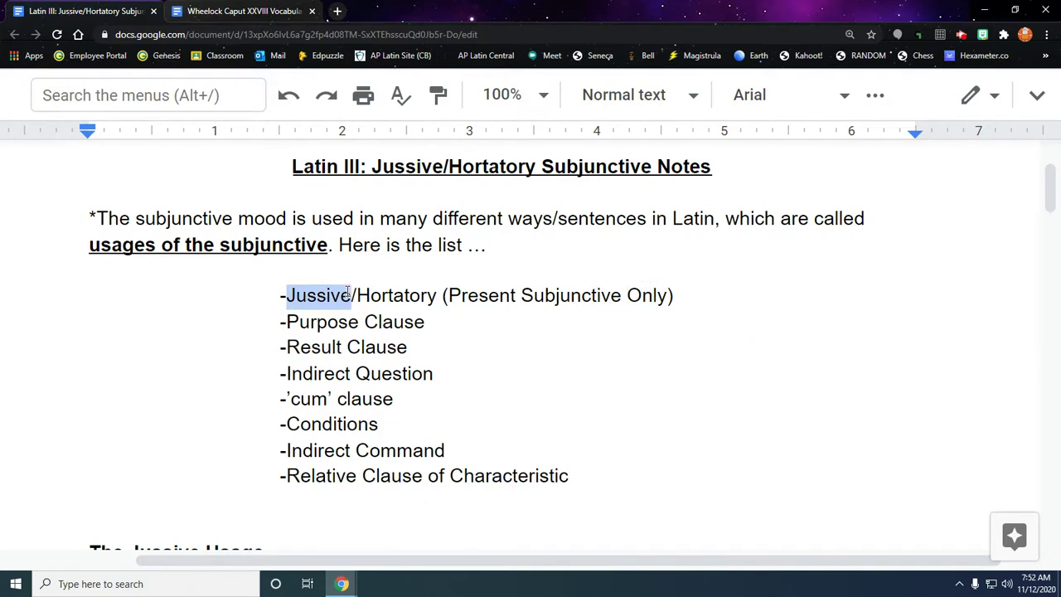
pyautogui.click(339, 348)
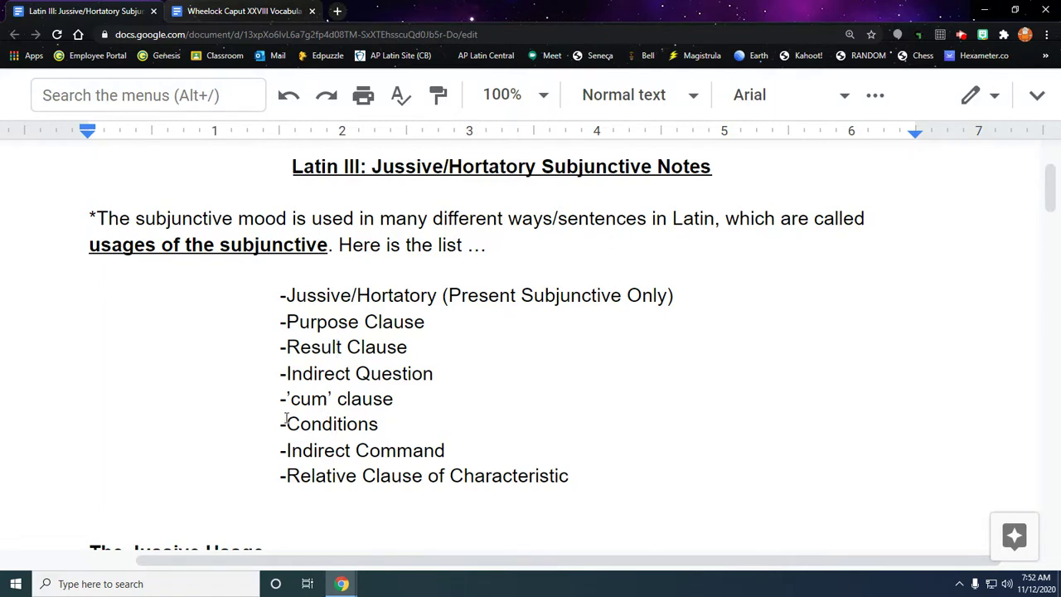
pyautogui.scroll(-3, 208, 437)
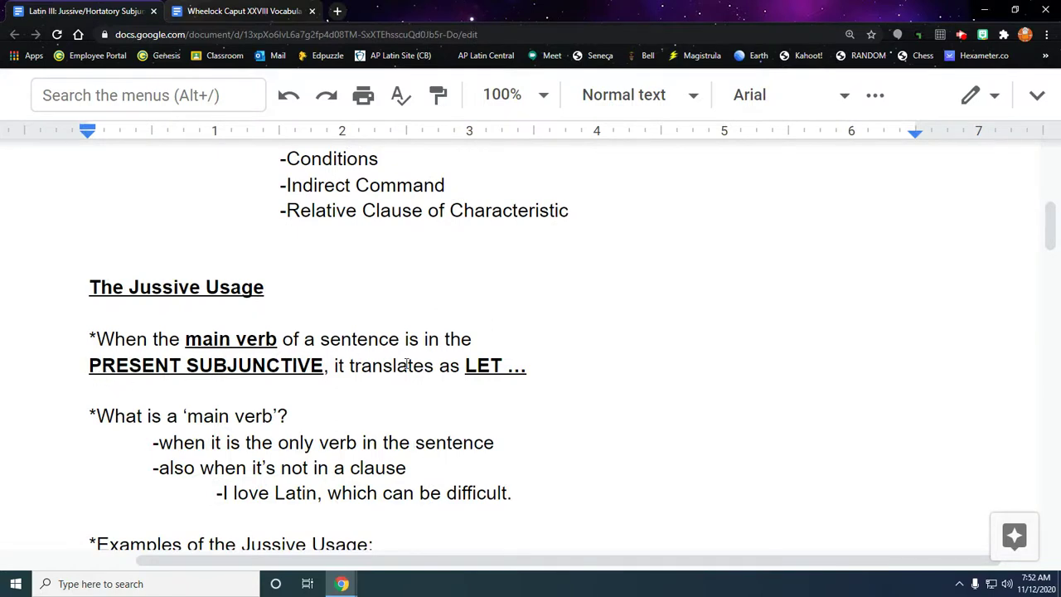
# Highlight "LET …" in the Jussive Usage rule and "when it is the only verb in the sentence" in the main verb definition.
pyautogui.moveTo(465, 366); pyautogui.dragTo(539, 366)
pyautogui.scroll(-1, 372, 378)
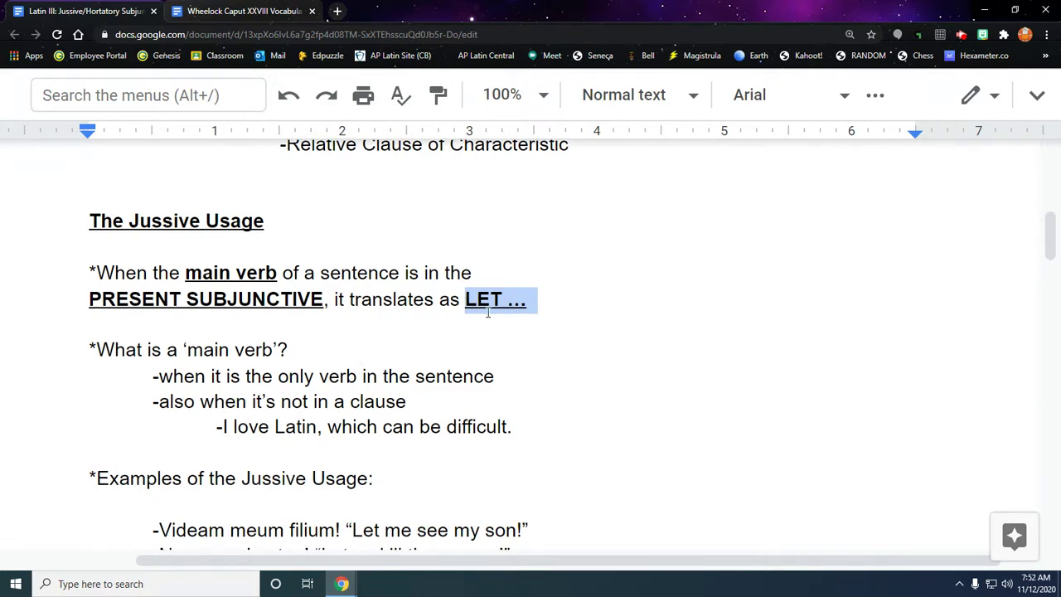
pyautogui.click(189, 352)
pyautogui.moveTo(158, 377); pyautogui.dragTo(502, 380)
pyautogui.scroll(-2, 456, 368)
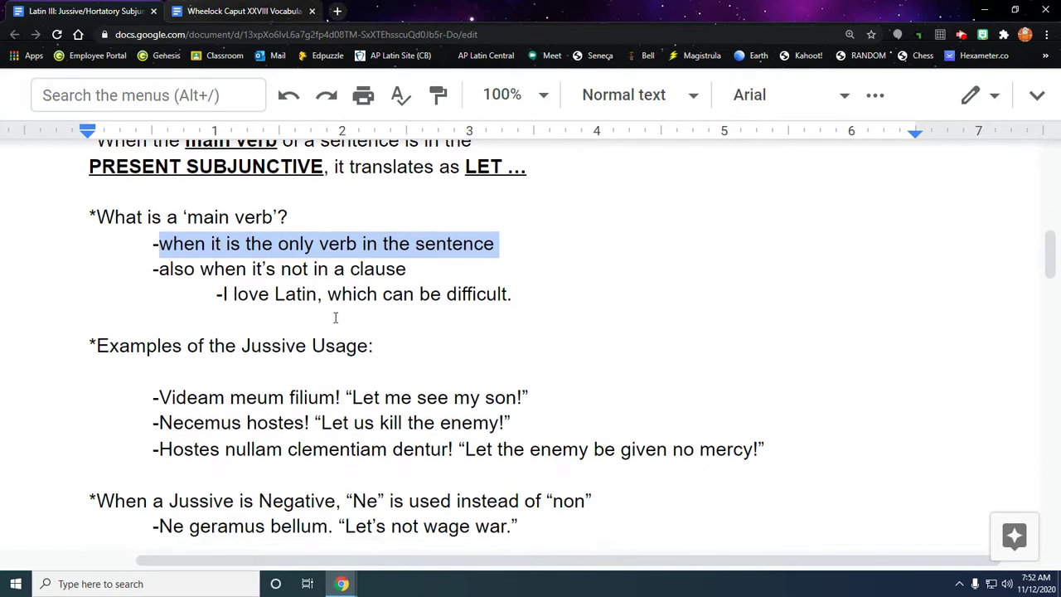
# Highlight the example "I love Latin, which can be difficult." and its clause "which can be difficult.".
pyautogui.click(300, 276)
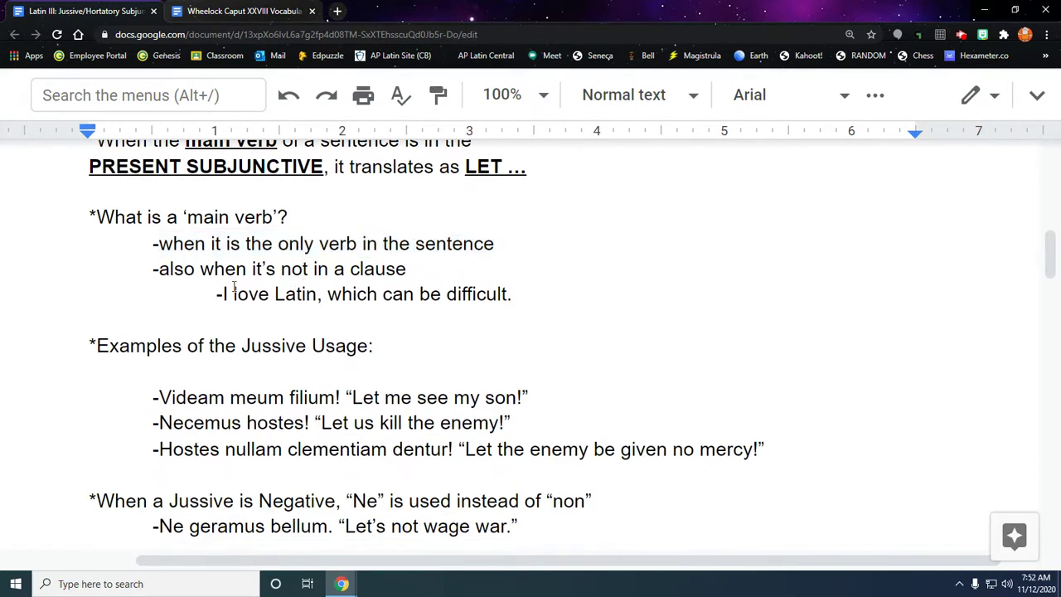
pyautogui.moveTo(218, 293); pyautogui.dragTo(537, 293)
pyautogui.click(308, 318)
pyautogui.click(313, 295)
pyautogui.moveTo(309, 297); pyautogui.dragTo(516, 296)
pyautogui.click(245, 303)
pyautogui.click(154, 315)
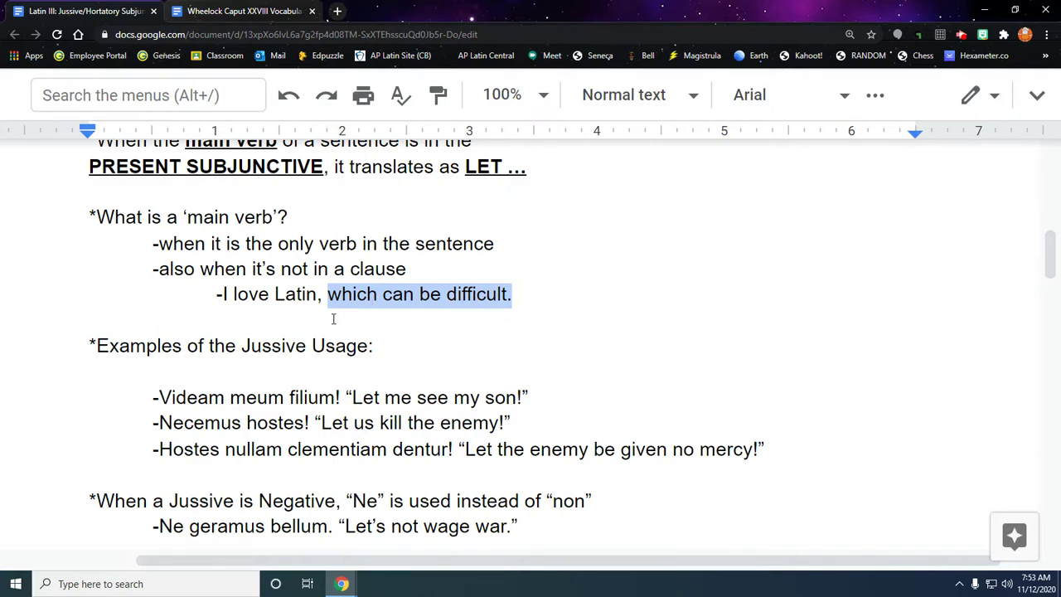
# Go past the Jussive examples and the negative rule to the exercises, and highlight "ea" in Taceamus.
pyautogui.scroll(-3, 334, 319)
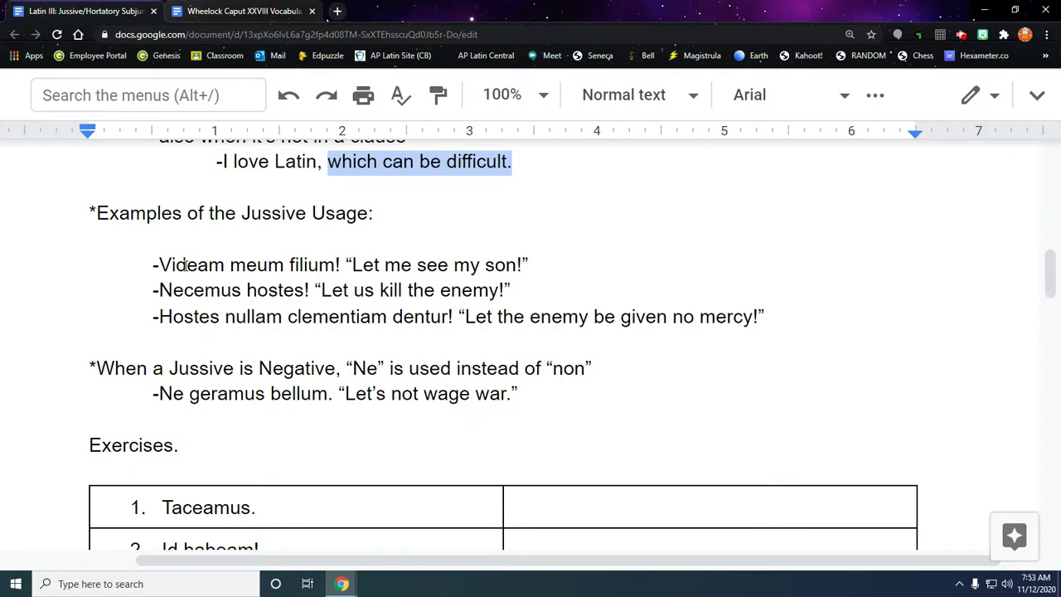
pyautogui.scroll(-3, 186, 265)
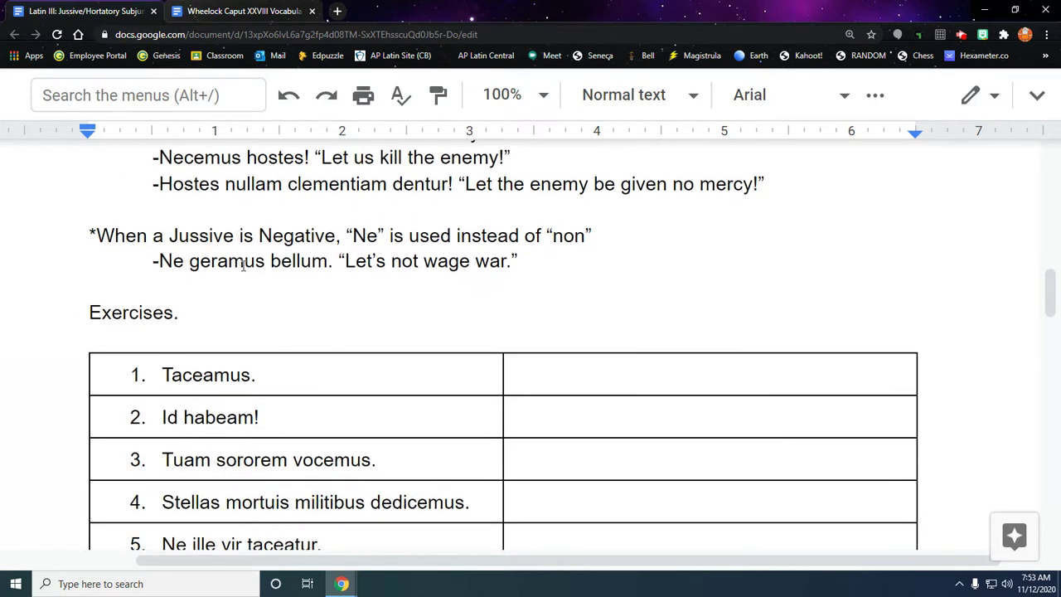
pyautogui.scroll(-2, 178, 311)
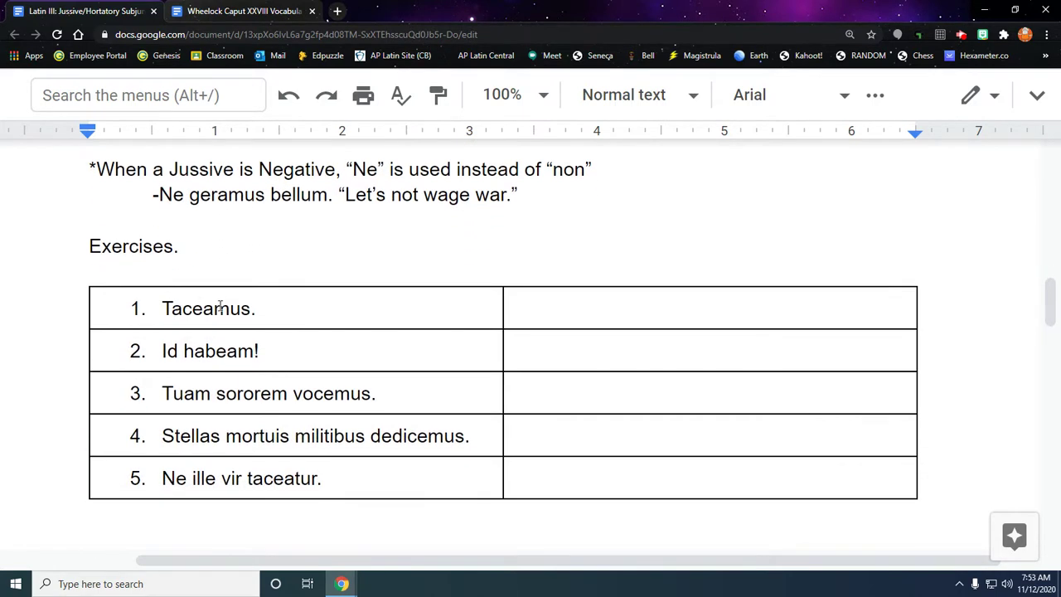
pyautogui.moveTo(194, 310); pyautogui.dragTo(214, 309)
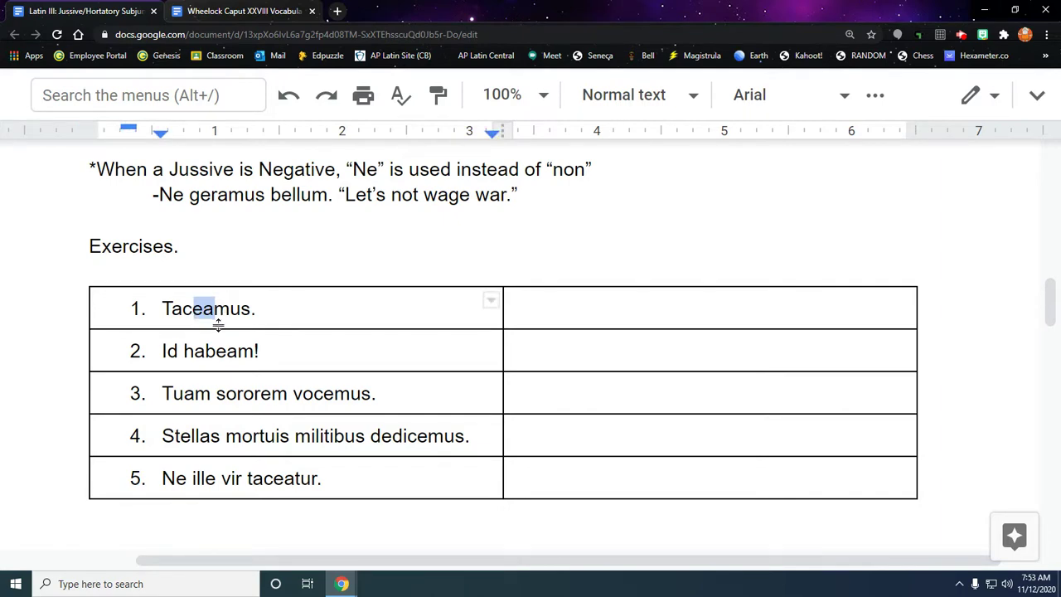
# Add the indented mnemonic "We Fear A Liar" on the line directly above the exercise table.
pyautogui.click(230, 275)
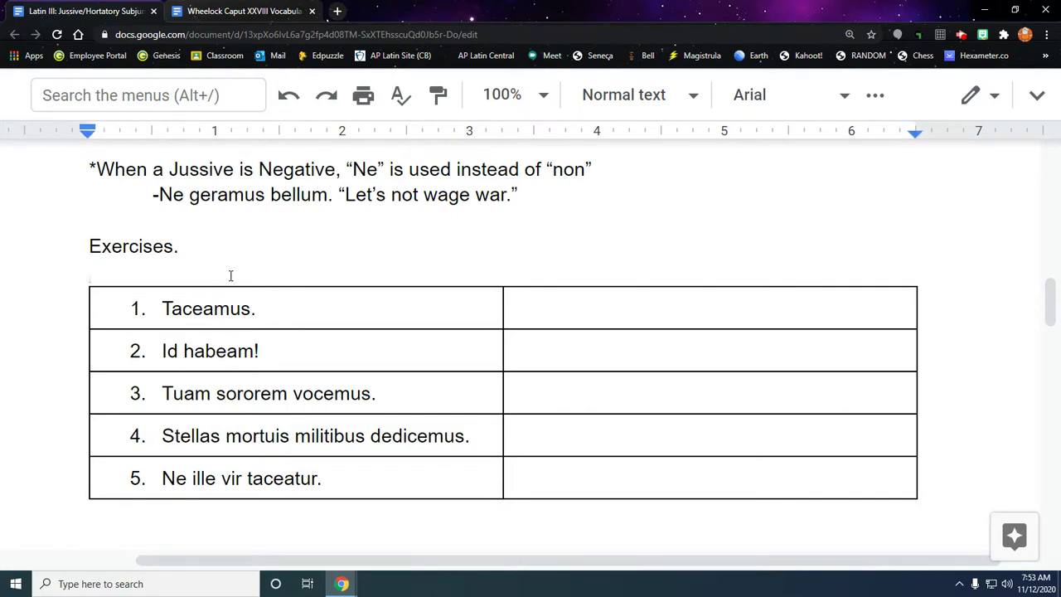
pyautogui.press('Tab')
pyautogui.press('Tab')
pyautogui.write('We Fear A Liar')
pyautogui.moveTo(235, 271); pyautogui.dragTo(340, 271)
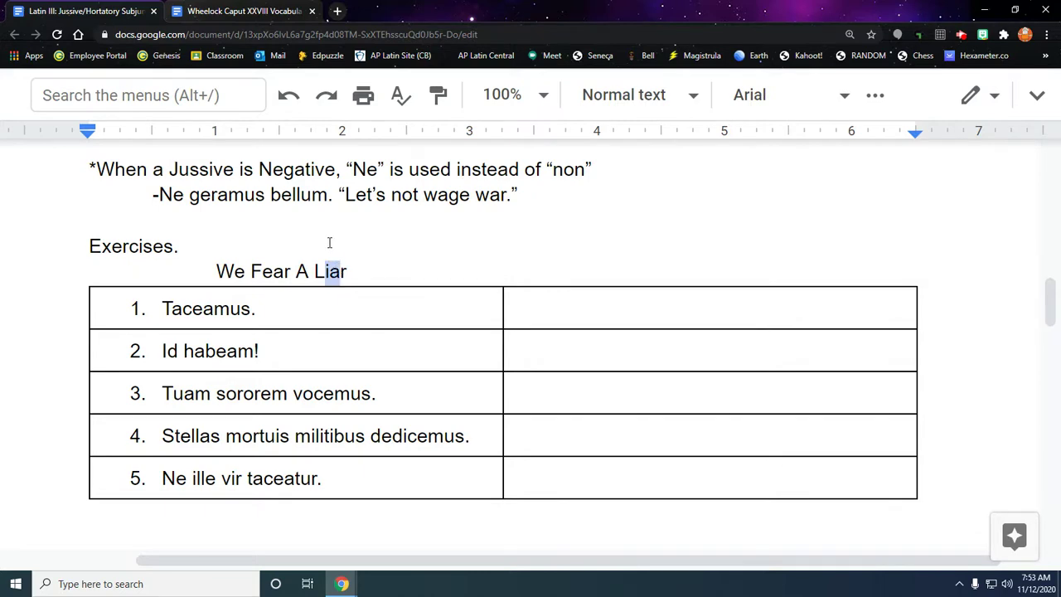
pyautogui.click(330, 271)
# Enter "Let us be silent." as the translation of exercise 1, Taceamus.
pyautogui.moveTo(194, 308); pyautogui.dragTo(216, 309)
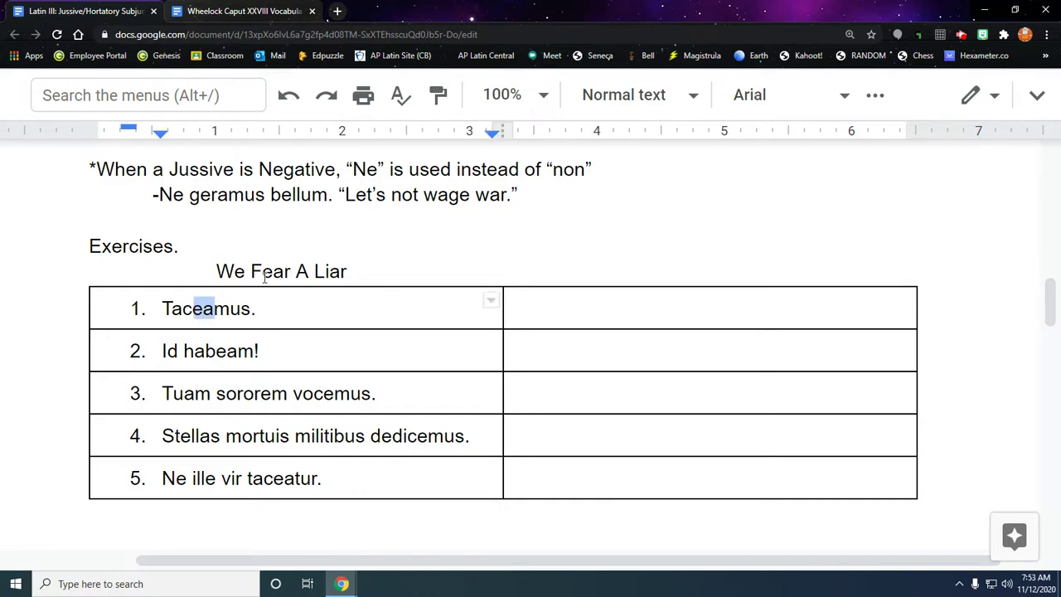
pyautogui.moveTo(263, 277); pyautogui.dragTo(287, 273)
pyautogui.click(539, 306)
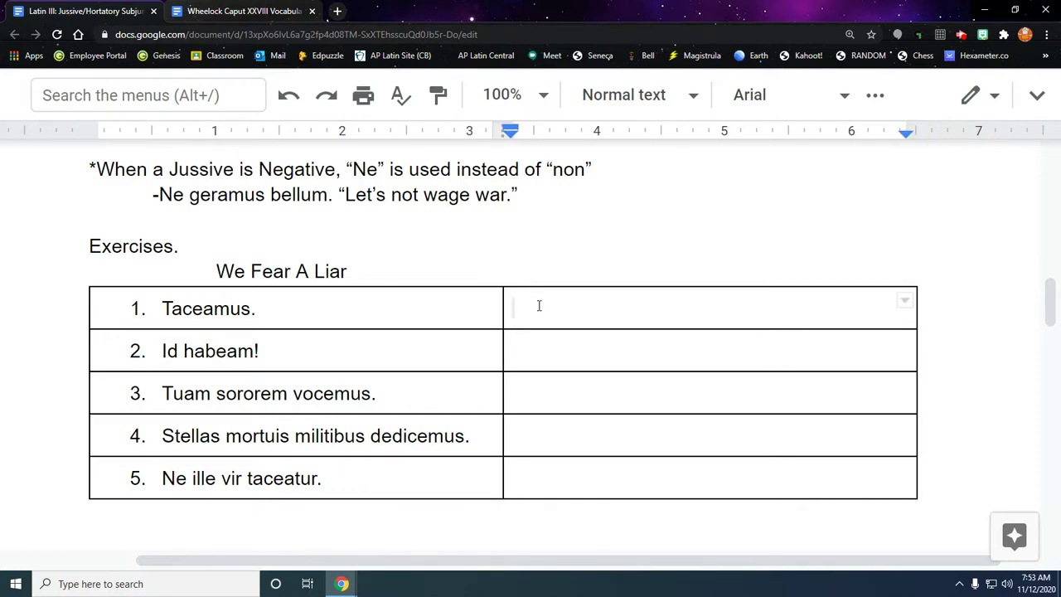
pyautogui.write('Let')
pyautogui.moveTo(257, 308); pyautogui.dragTo(217, 308)
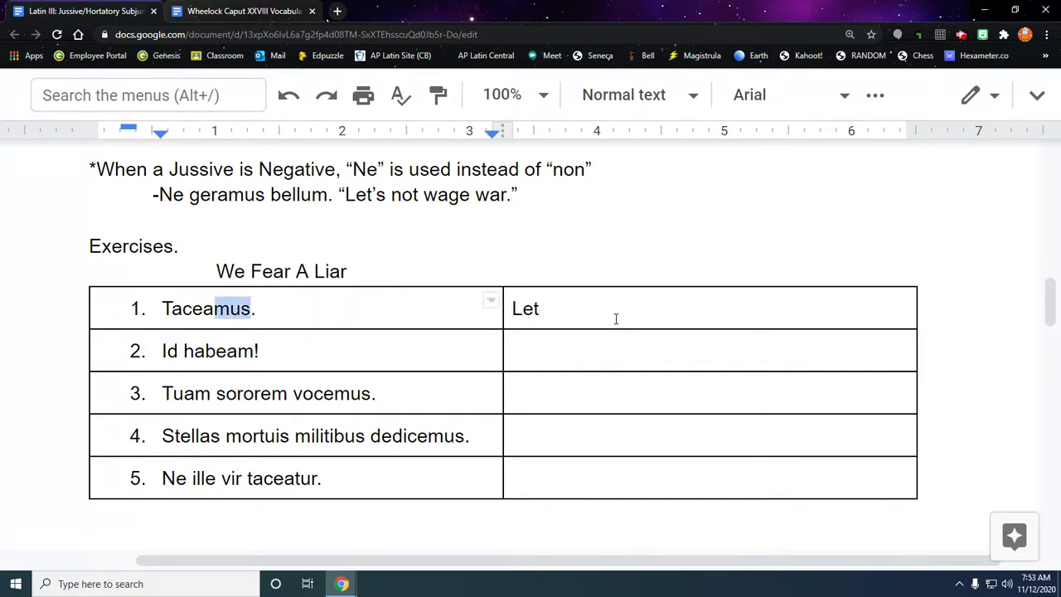
pyautogui.click(613, 319)
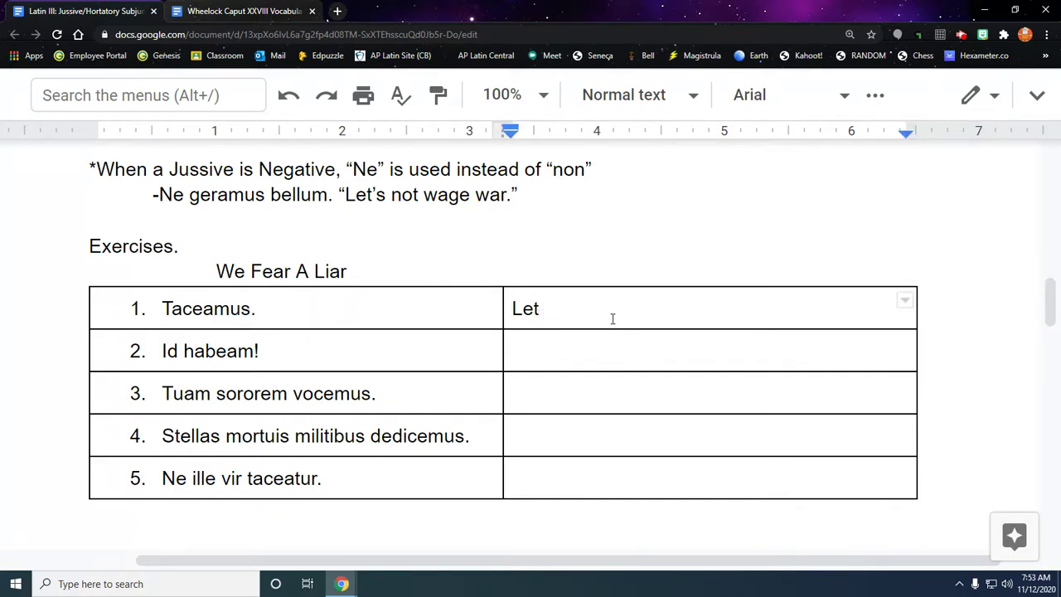
pyautogui.write('us be ')
pyautogui.write('sli')
pyautogui.press('BackSpace')
pyautogui.press('BackSpace')
pyautogui.write('ilent.')
# Examine exercise 2, highlighting the verb ending "m" in habeam and the pronoun "Id".
pyautogui.scroll(-1, 245, 346)
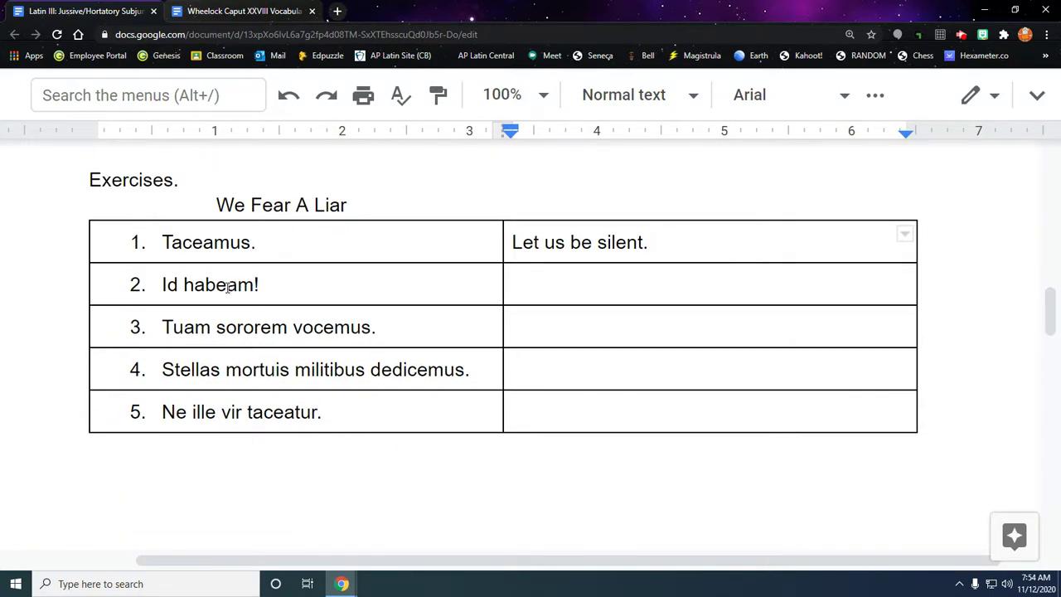
pyautogui.moveTo(237, 285); pyautogui.dragTo(256, 283)
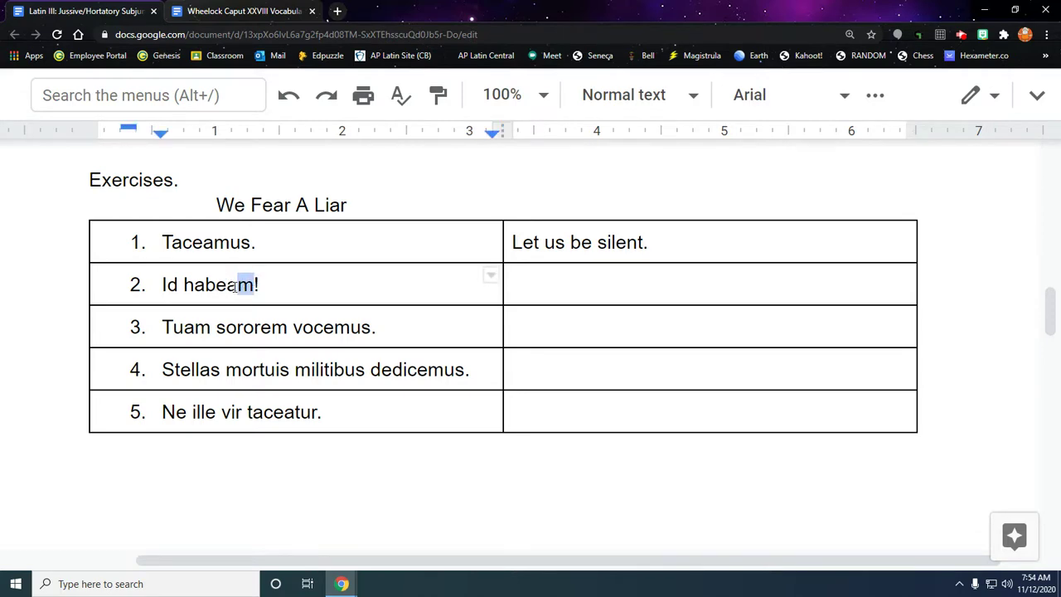
pyautogui.moveTo(161, 284); pyautogui.dragTo(179, 283)
pyautogui.click(238, 284)
pyautogui.doubleClick(173, 284)
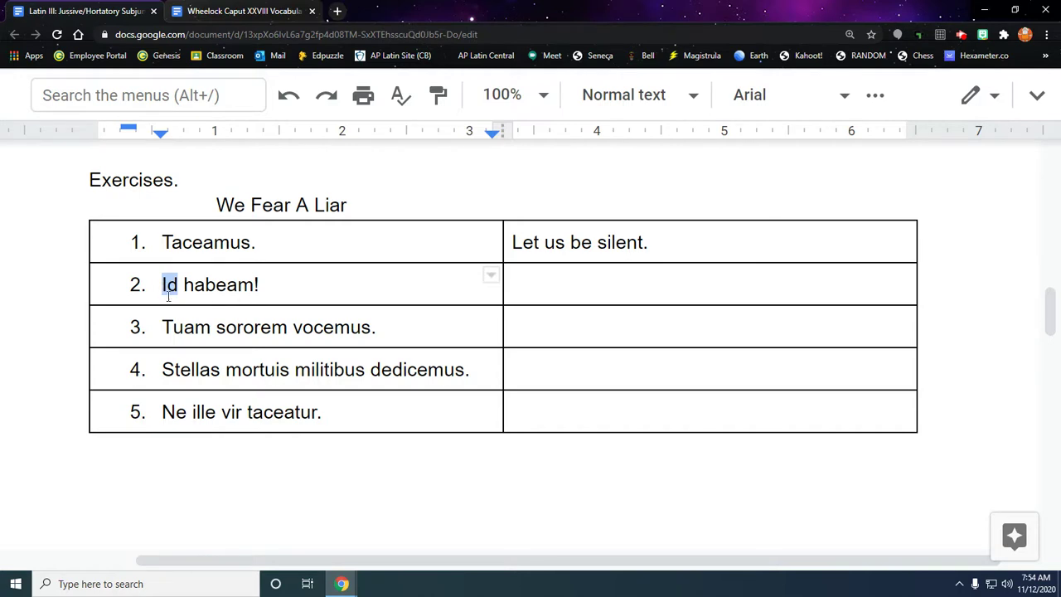
pyautogui.click(255, 284)
# Examine exercise 3, Tuam sororem vocemus, and compare its verb with the "mus" ending of Taceamus.
pyautogui.click(215, 325)
pyautogui.moveTo(184, 327); pyautogui.dragTo(366, 329)
pyautogui.click(261, 326)
pyautogui.moveTo(252, 242); pyautogui.dragTo(215, 242)
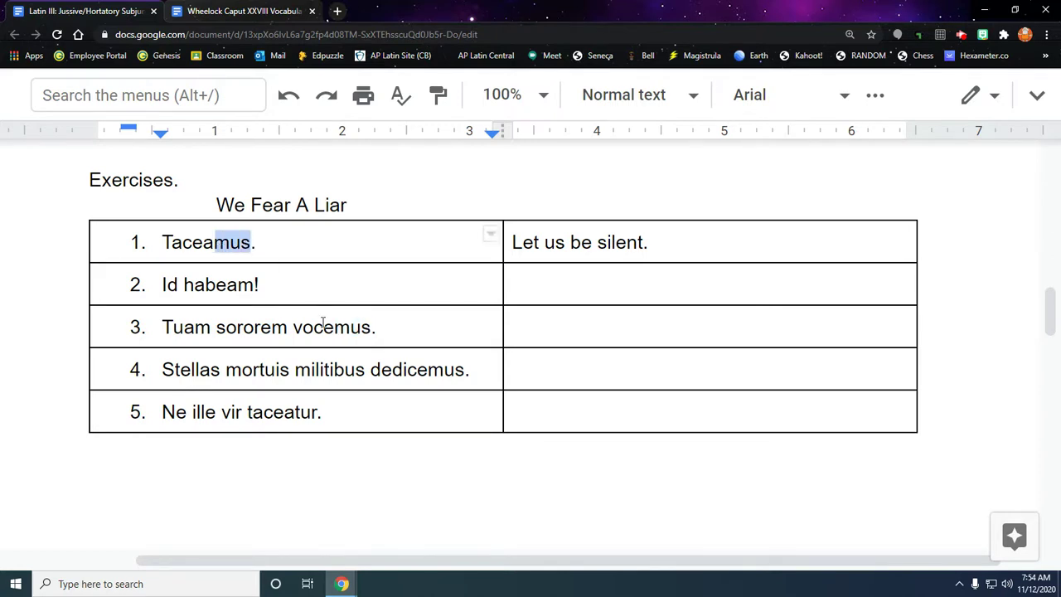
pyautogui.moveTo(323, 327); pyautogui.dragTo(294, 326)
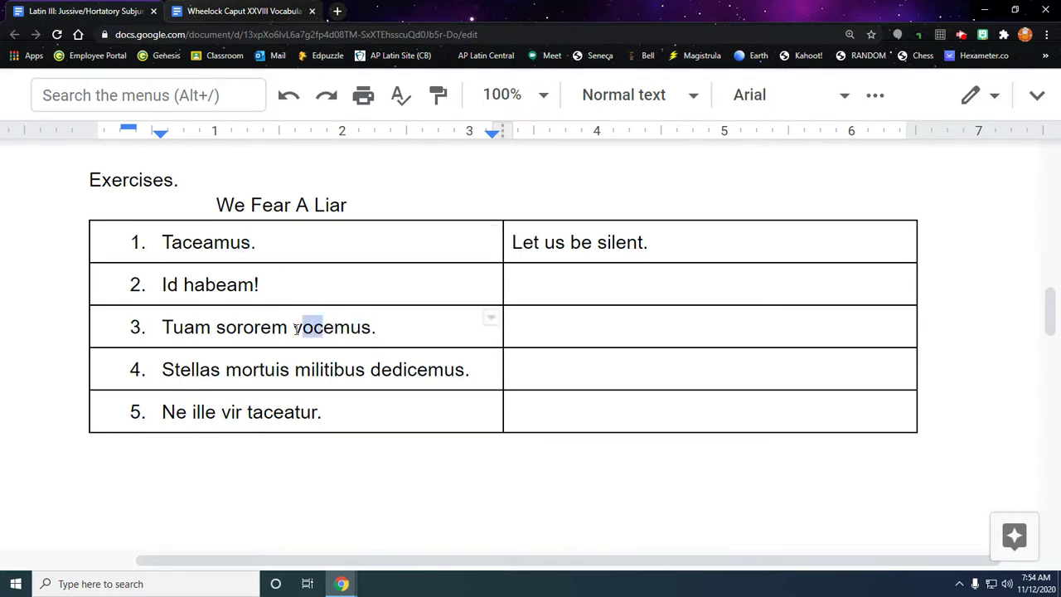
# Note "-are" after exercise 3's sentence to check its verb against the mnemonic, and remove the note.
pyautogui.click(399, 329)
pyautogui.write('-are')
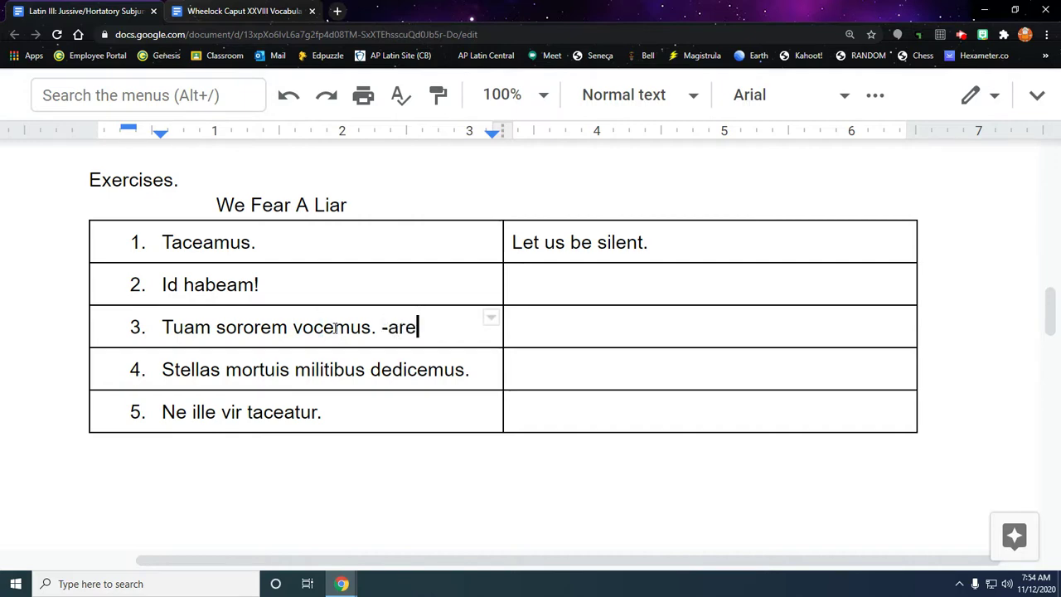
pyautogui.moveTo(334, 326); pyautogui.dragTo(325, 326)
pyautogui.moveTo(246, 205); pyautogui.dragTo(235, 205)
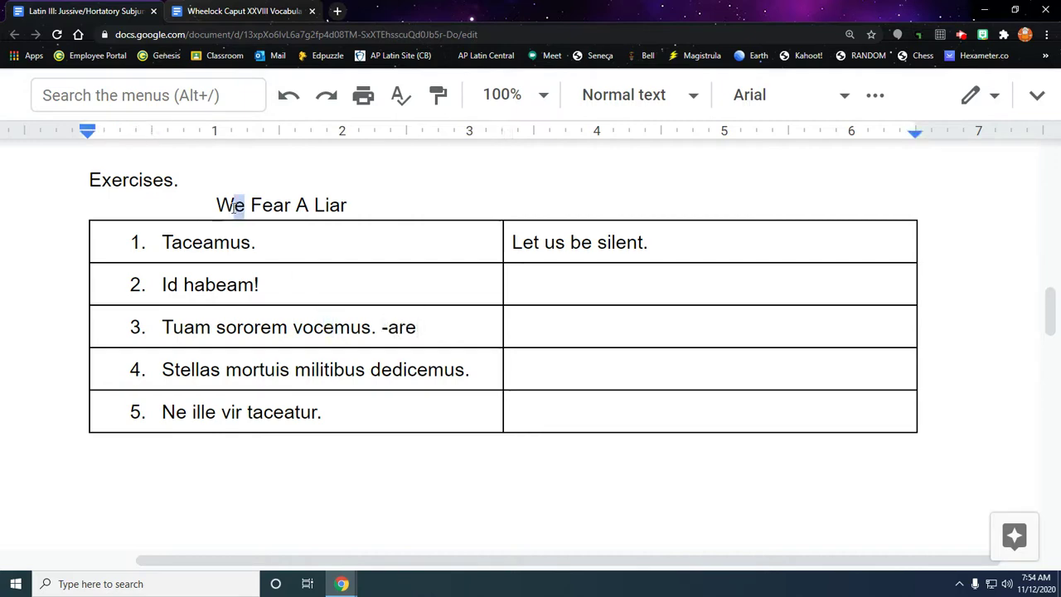
pyautogui.moveTo(417, 329); pyautogui.dragTo(297, 336)
pyautogui.press('BackSpace')
# Highlight "Tuam sororem" in exercise 3, and examine the noun and adjective endings and the verb "dedicemus" in exercise 4.
pyautogui.moveTo(162, 326); pyautogui.dragTo(288, 320)
pyautogui.scroll(-1, 324, 349)
pyautogui.click(256, 303)
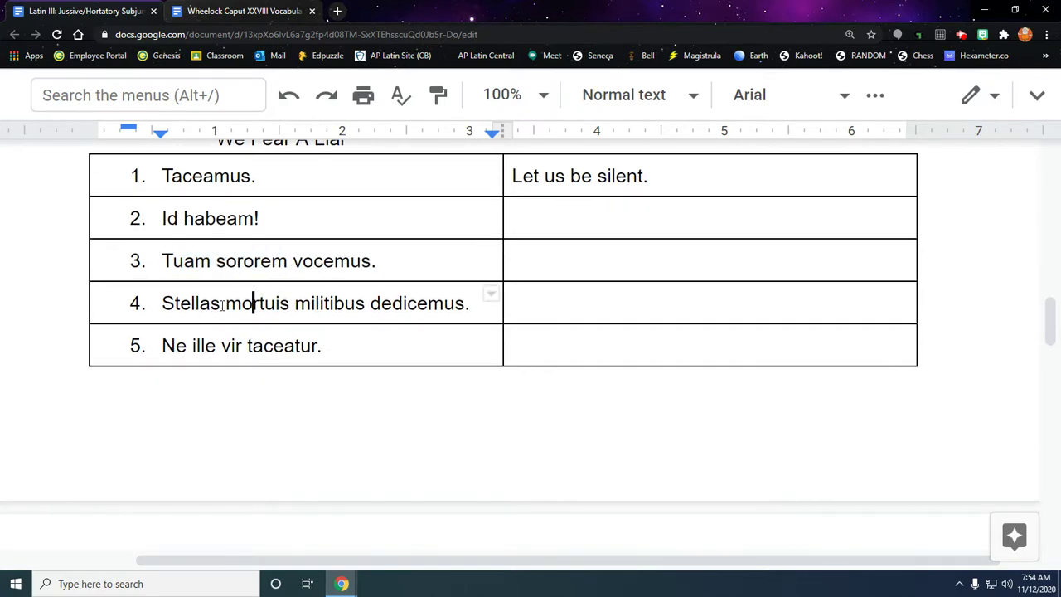
pyautogui.moveTo(221, 304); pyautogui.dragTo(199, 311)
pyautogui.moveTo(288, 304); pyautogui.dragTo(275, 303)
pyautogui.moveTo(364, 303); pyautogui.dragTo(334, 305)
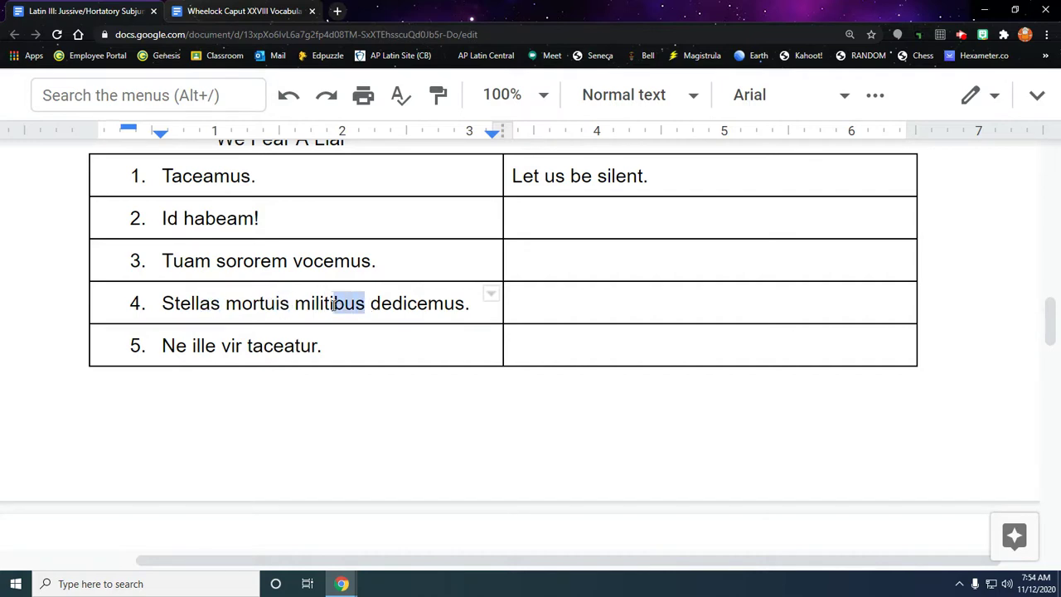
pyautogui.click(444, 304)
pyautogui.moveTo(419, 304); pyautogui.dragTo(428, 304)
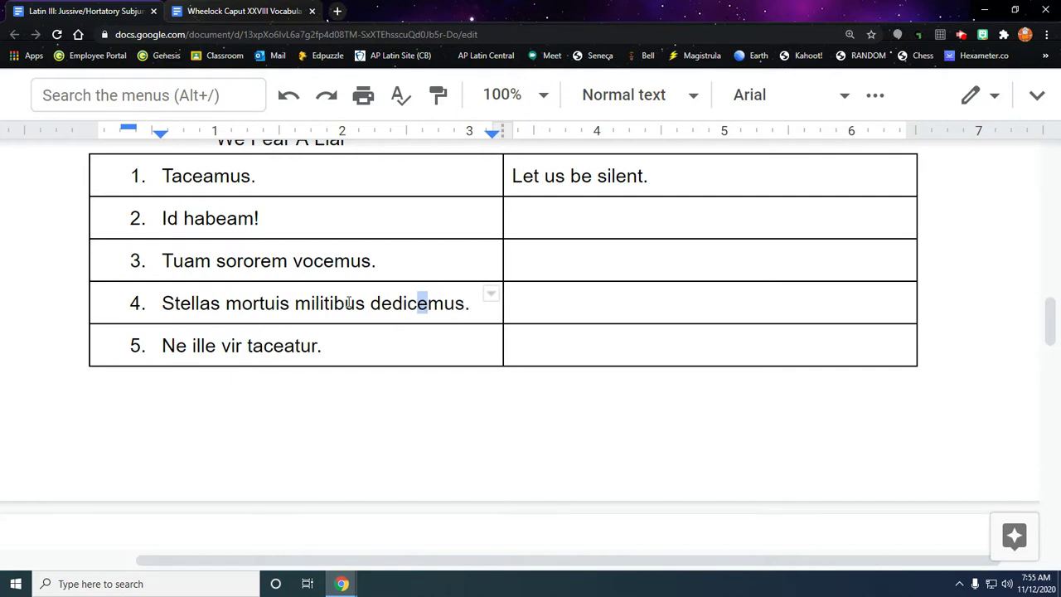
pyautogui.moveTo(371, 303); pyautogui.dragTo(465, 305)
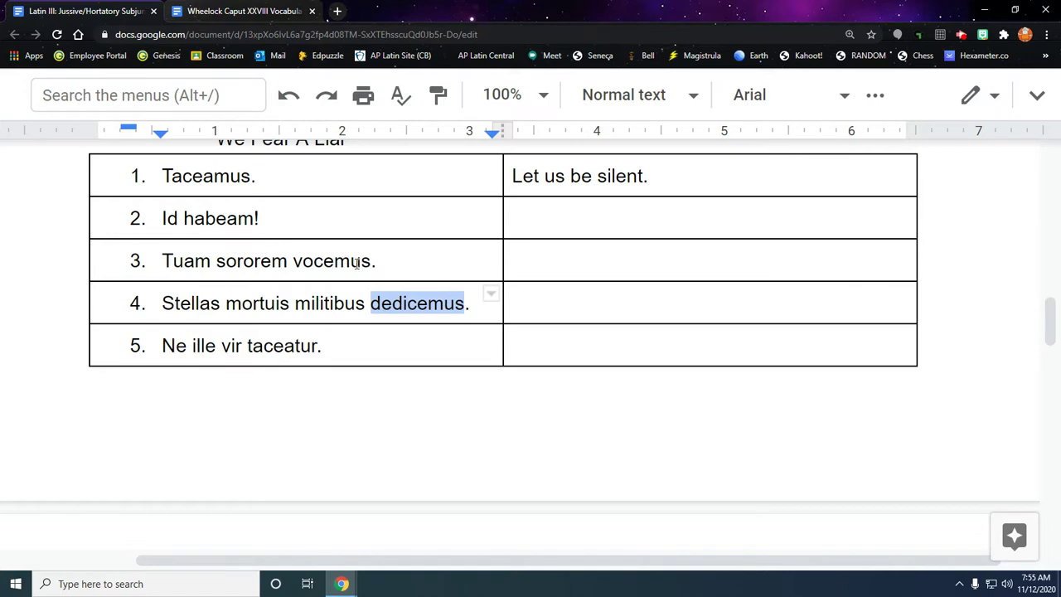
# Compare the "mus" verb endings in exercises 3 and 1 with exercise 4, and highlight its "Stellas" and "mortuis militibus".
pyautogui.moveTo(369, 261); pyautogui.dragTo(334, 261)
pyautogui.moveTo(252, 176); pyautogui.dragTo(215, 176)
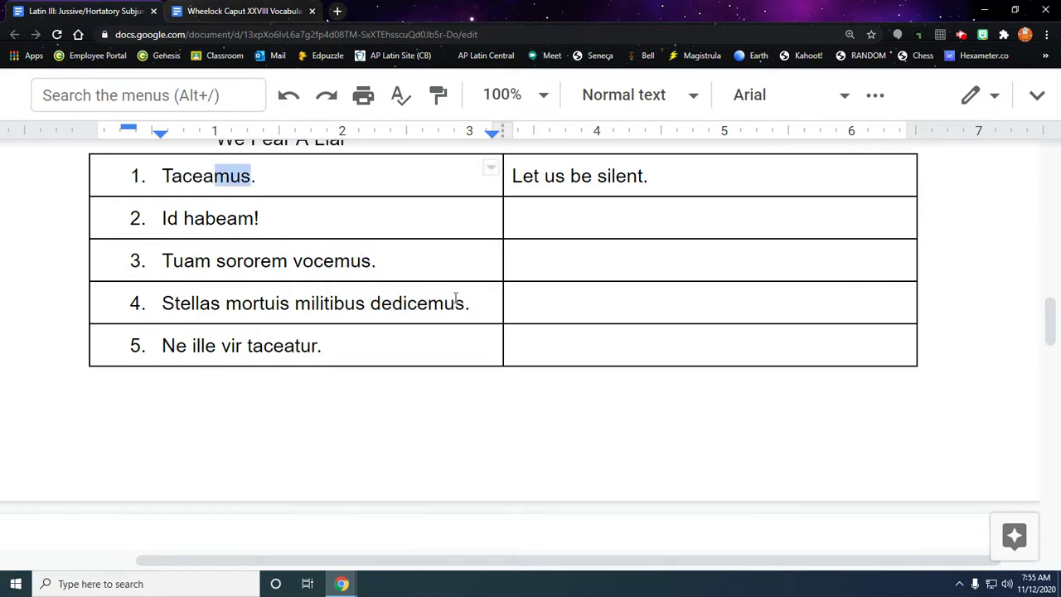
pyautogui.moveTo(467, 304); pyautogui.dragTo(373, 307)
pyautogui.moveTo(222, 305); pyautogui.dragTo(162, 306)
pyautogui.click(253, 304)
pyautogui.moveTo(226, 305); pyautogui.dragTo(365, 304)
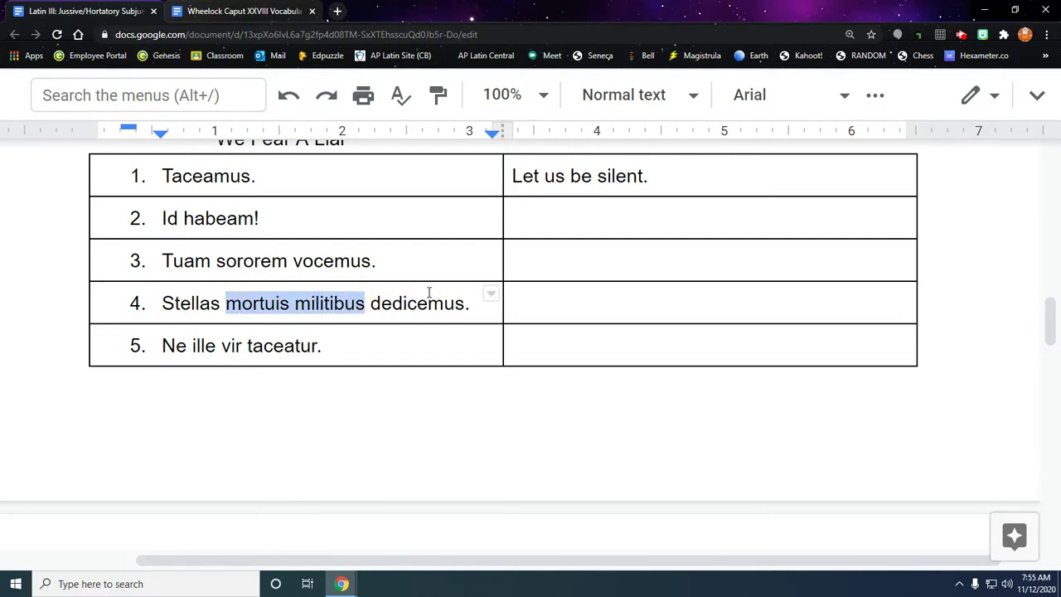
# Examine exercise 5, highlighting the ending "tur" in taceatur and the subject "ille vir".
pyautogui.click(350, 340)
pyautogui.scroll(-2, 351, 339)
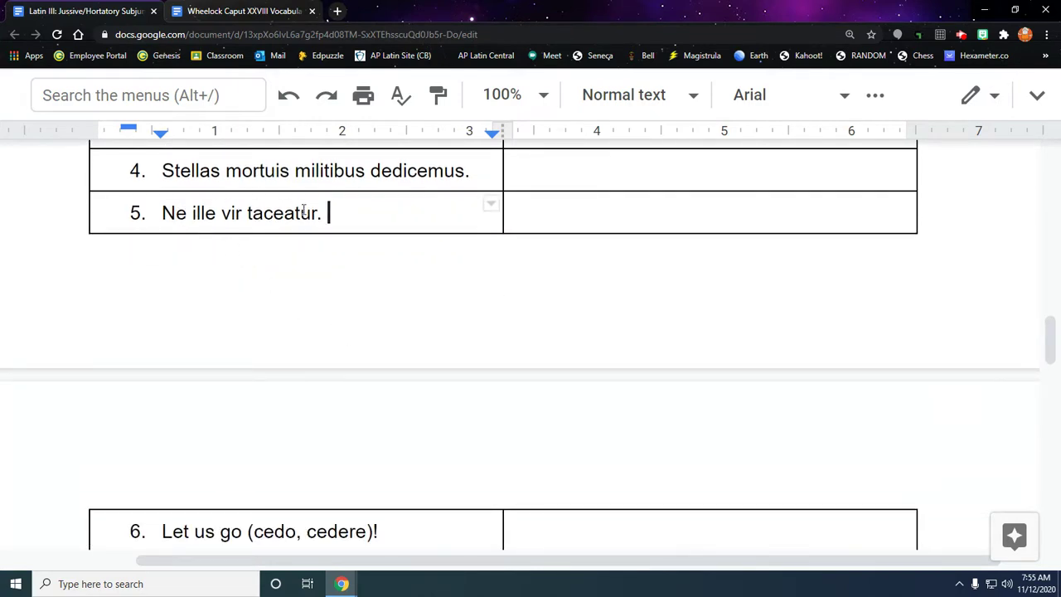
pyautogui.moveTo(317, 213); pyautogui.dragTo(296, 217)
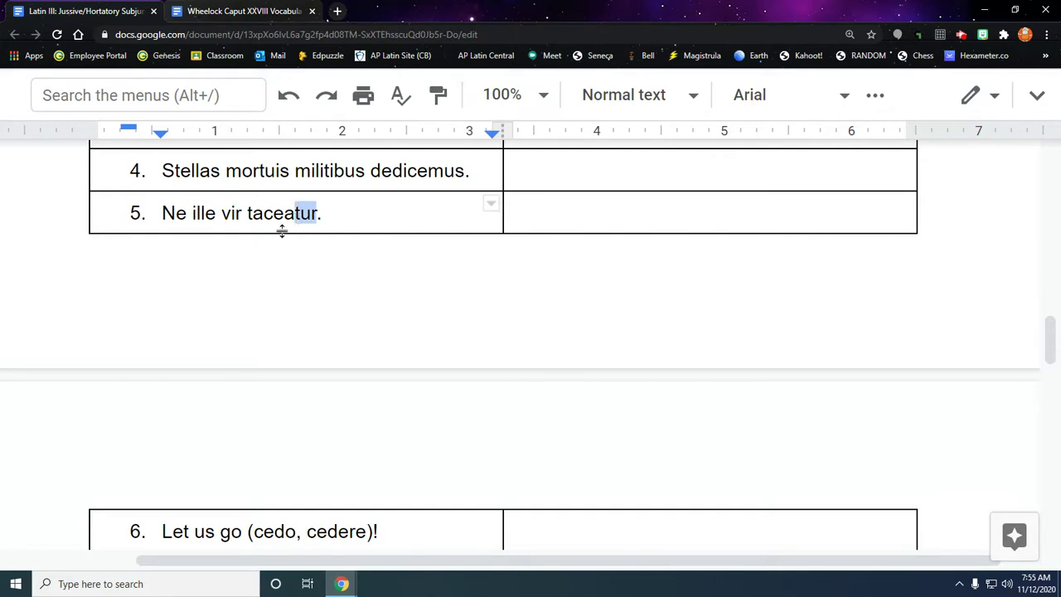
pyautogui.moveTo(188, 213); pyautogui.dragTo(241, 214)
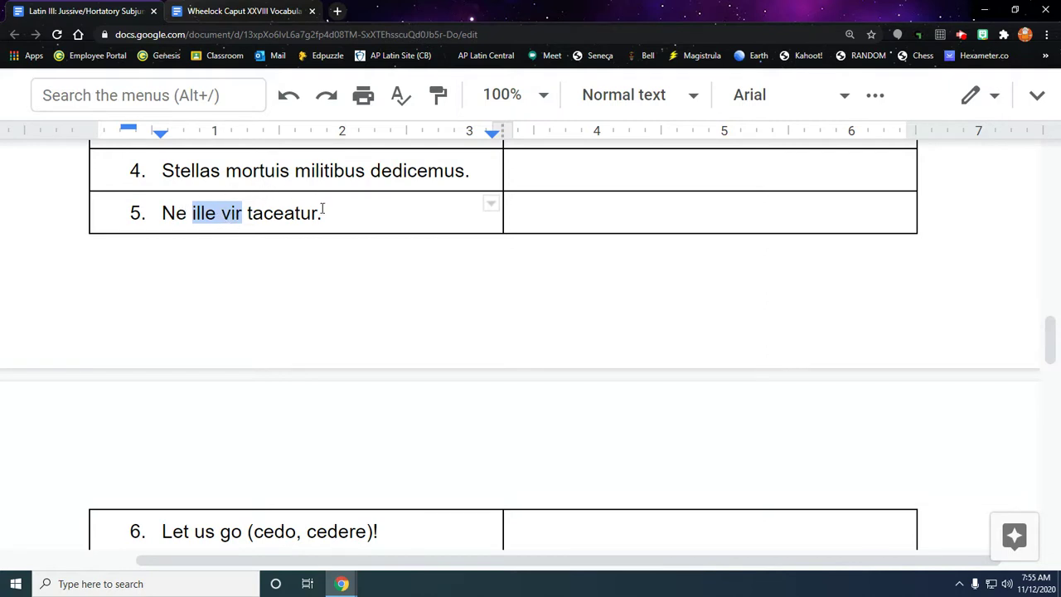
# Highlight "taceatur" in exercise 5, and check the "e" of "cedere" in exercise 6 against the "A" in "We Fear A Liar".
pyautogui.moveTo(325, 213); pyautogui.dragTo(249, 218)
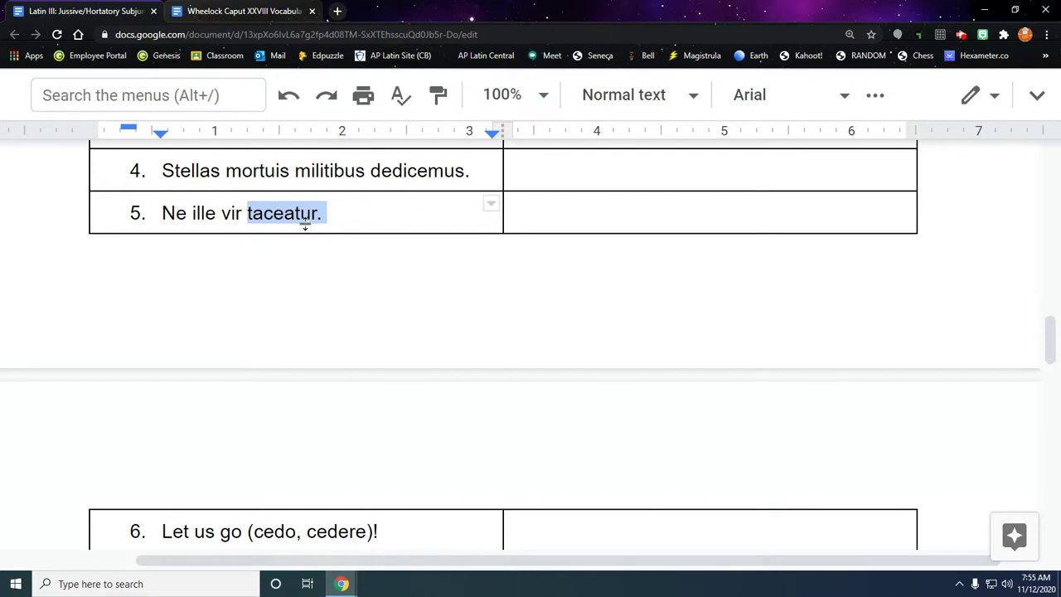
pyautogui.scroll(-4, 307, 223)
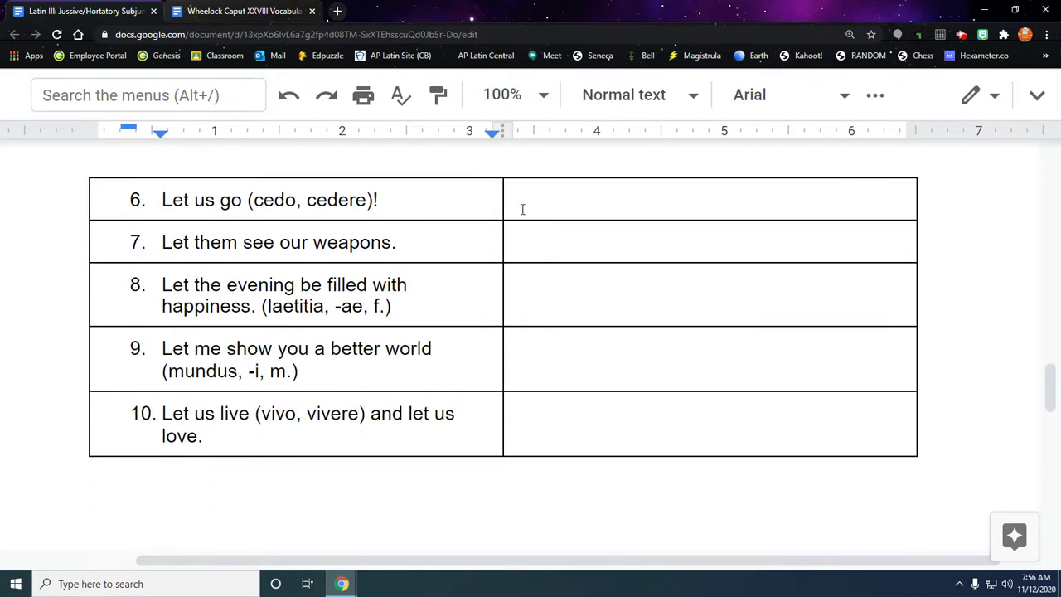
pyautogui.click(537, 205)
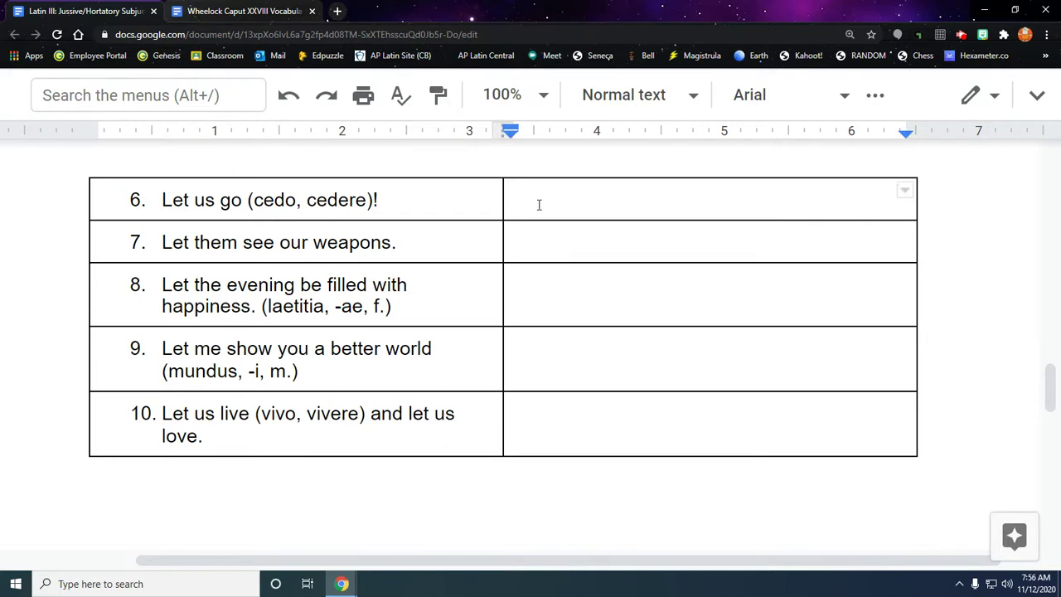
pyautogui.moveTo(338, 199); pyautogui.dragTo(348, 199)
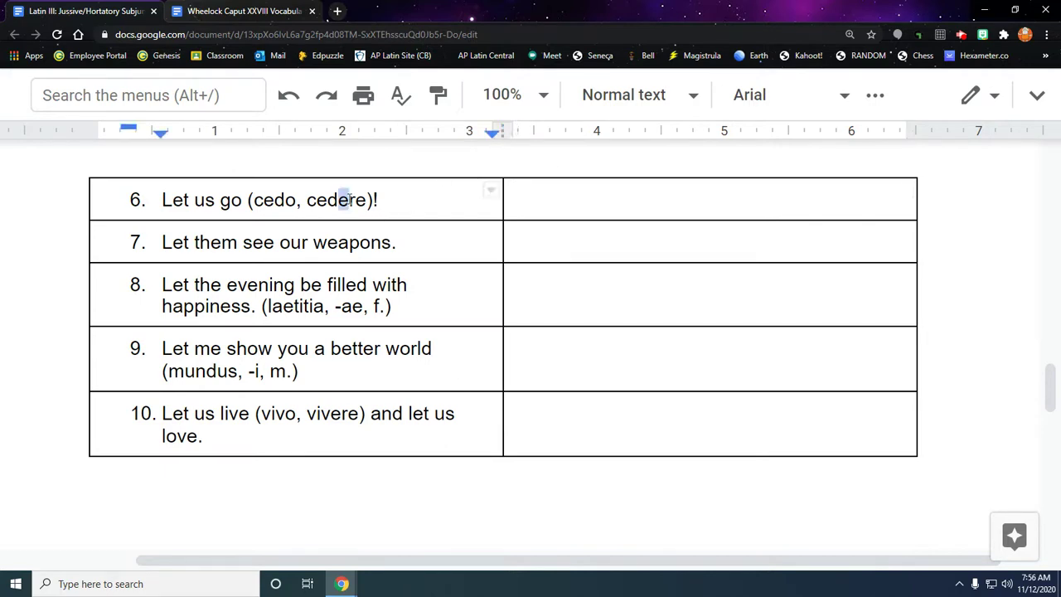
pyautogui.scroll(5, 343, 265)
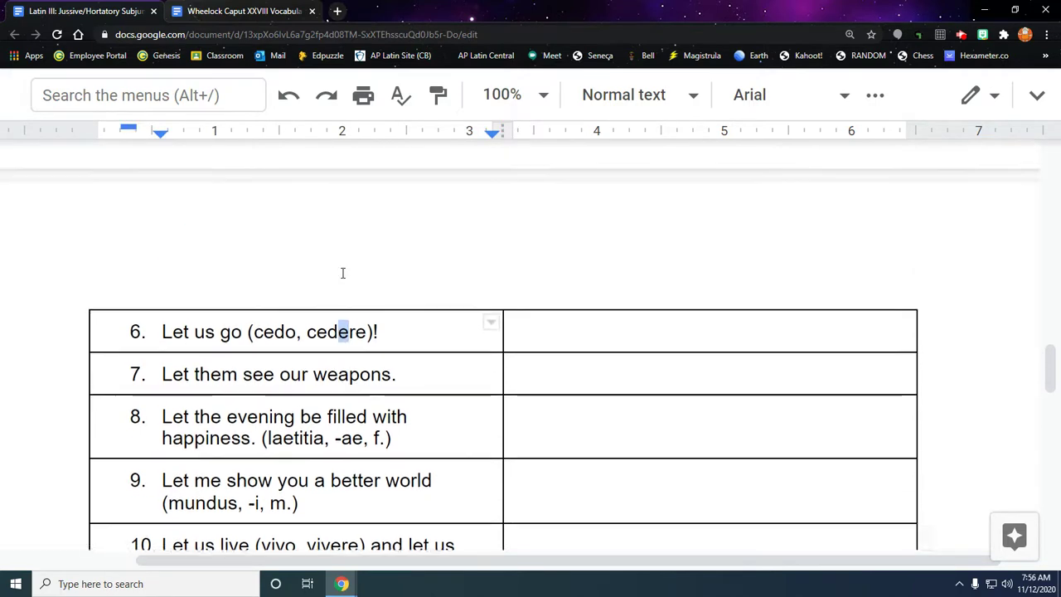
pyautogui.scroll(2, 331, 247)
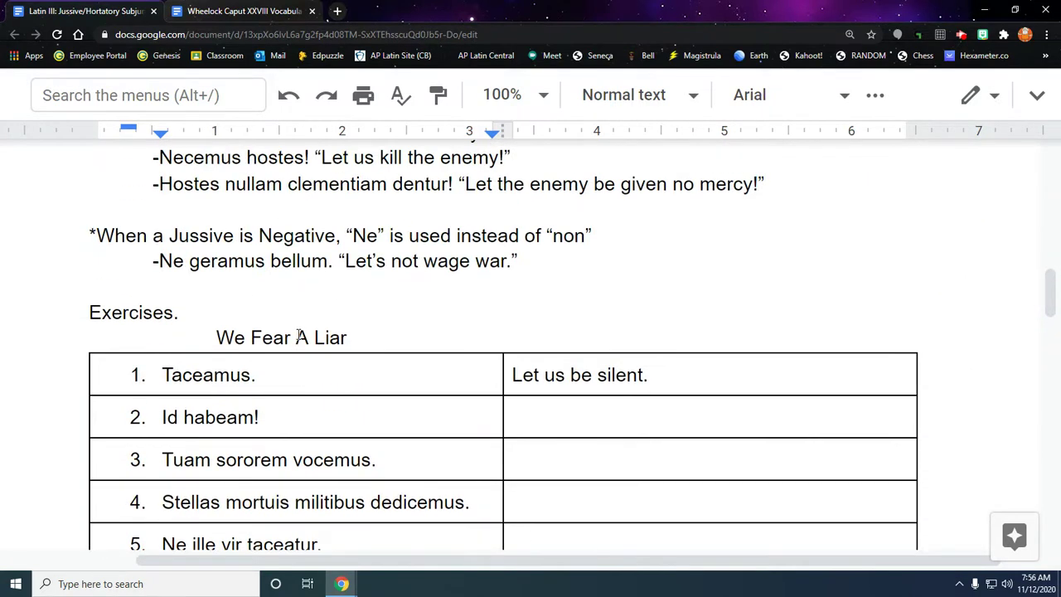
pyautogui.doubleClick(298, 337)
# Answer exercise 6 with "cedamus!", highlighting "us" in its English sentence before adding the verb ending.
pyautogui.scroll(-7, 312, 355)
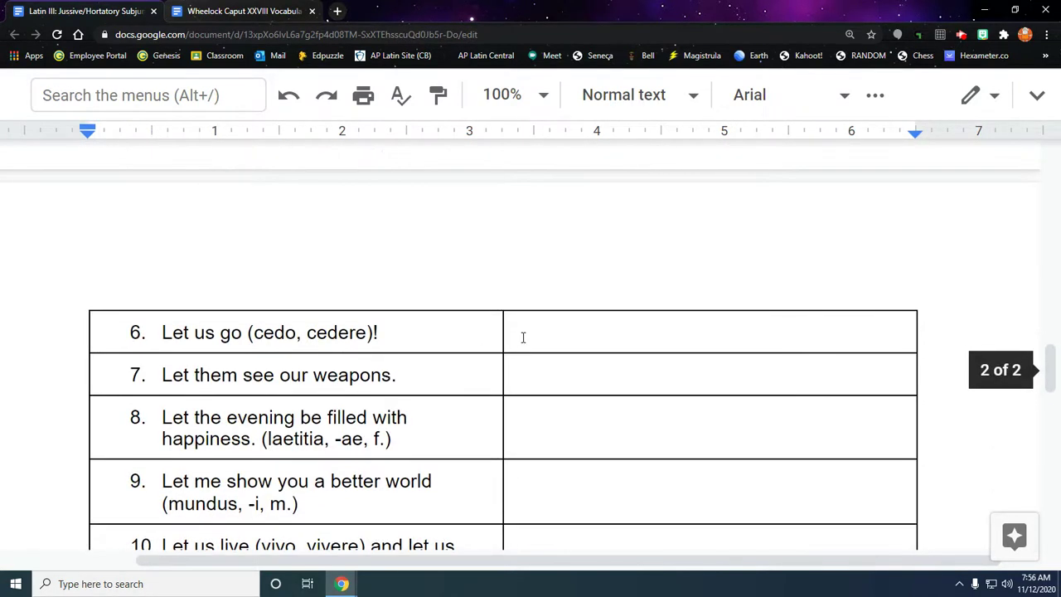
pyautogui.click(527, 332)
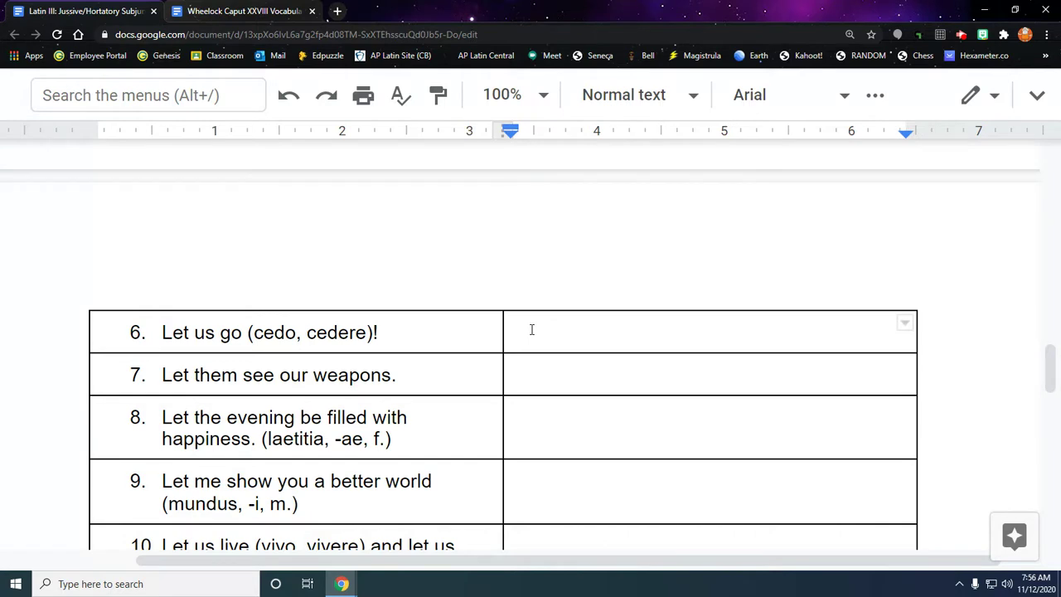
pyautogui.write('ceda')
pyautogui.click(205, 332)
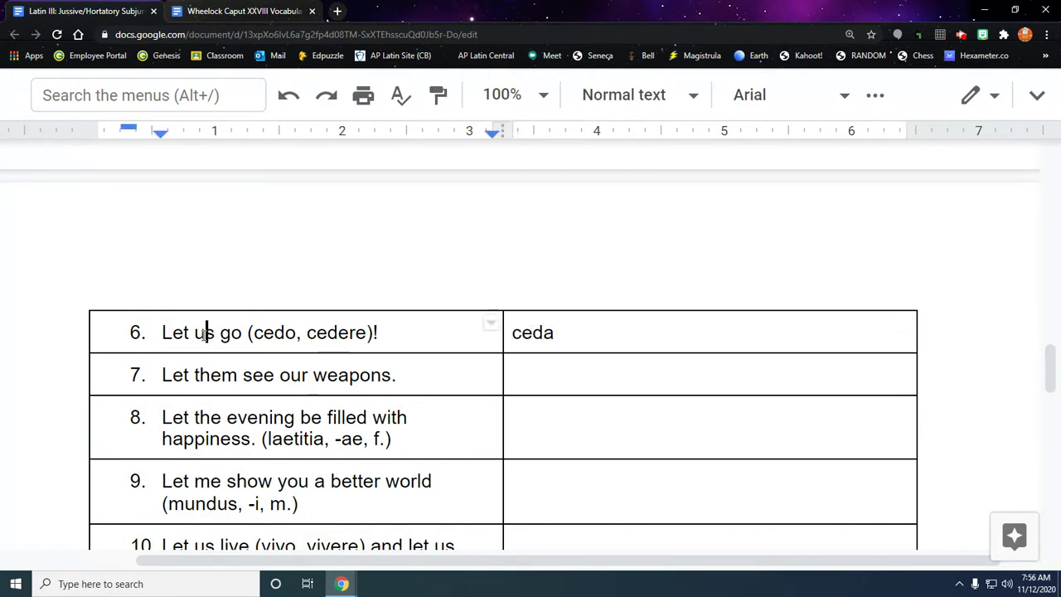
pyautogui.hotkey('shift', 'Left')
pyautogui.click(563, 330)
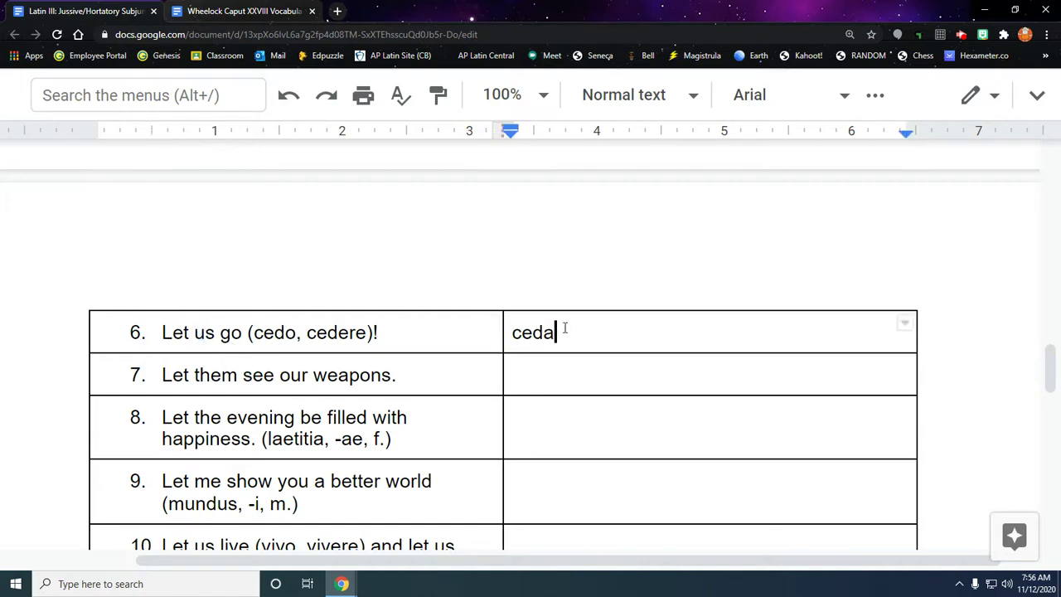
pyautogui.write('mus!')
# Answer exercise 7 with "videant arma nostra." and highlight the final "a" of "arma" and of "nostra".
pyautogui.click(572, 382)
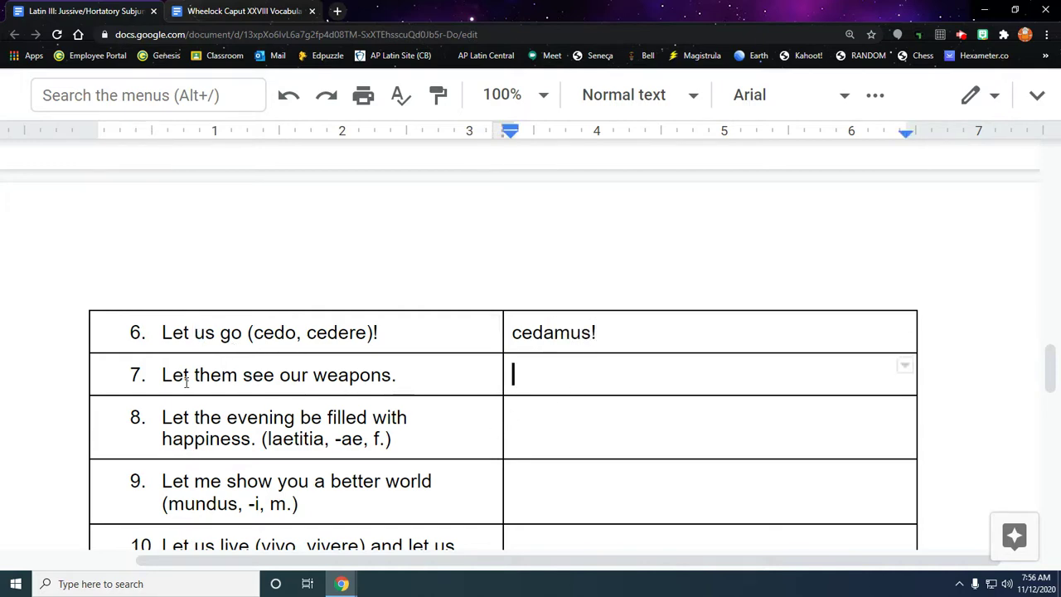
pyautogui.write('videa')
pyautogui.moveTo(241, 379); pyautogui.dragTo(196, 379)
pyautogui.write('n')
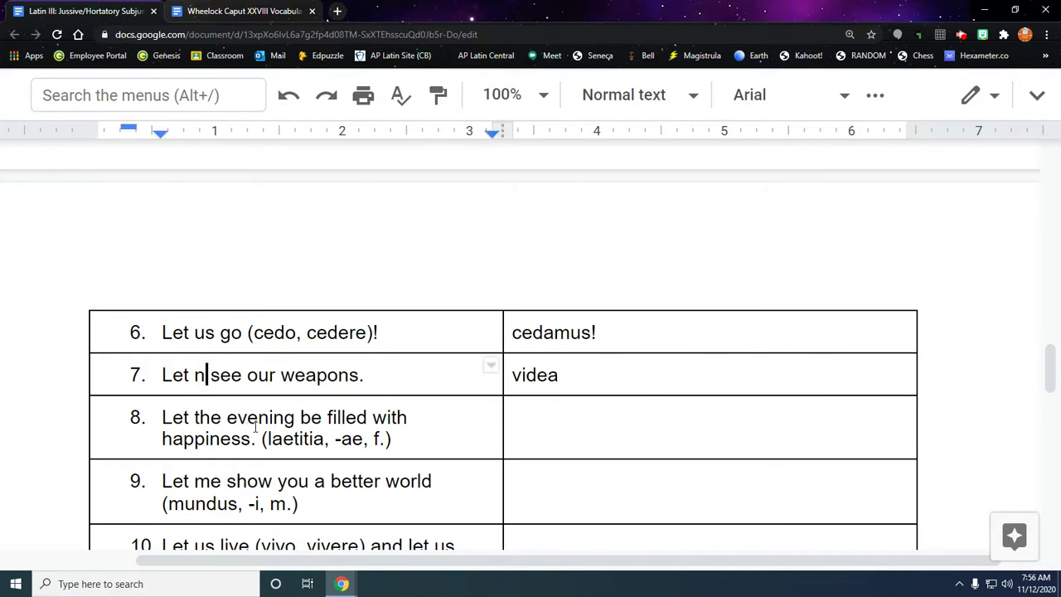
pyautogui.click(288, 94)
pyautogui.click(598, 375)
pyautogui.write('nt')
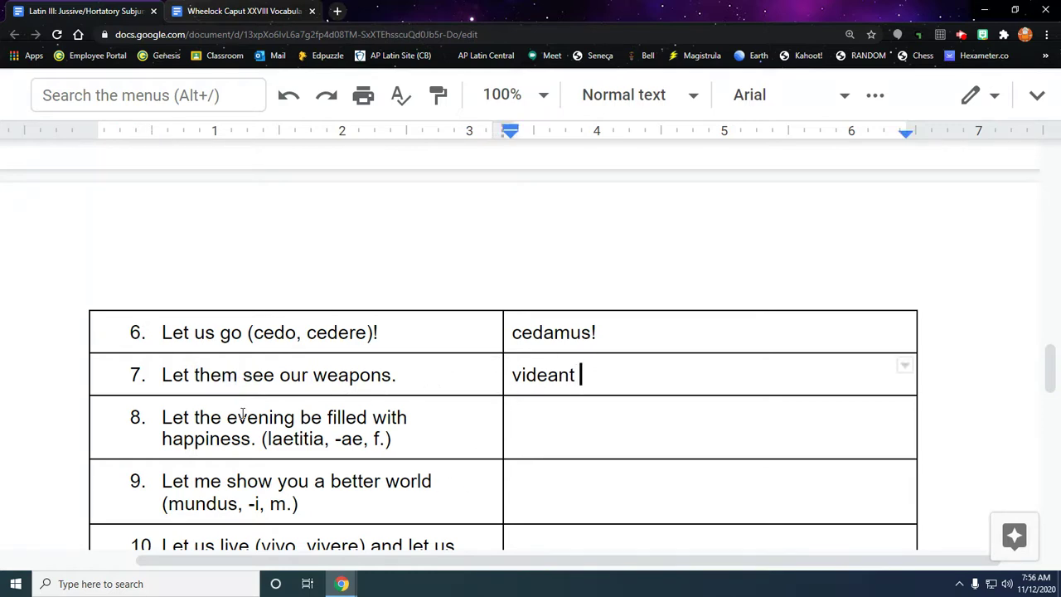
pyautogui.write(' arma nostra')
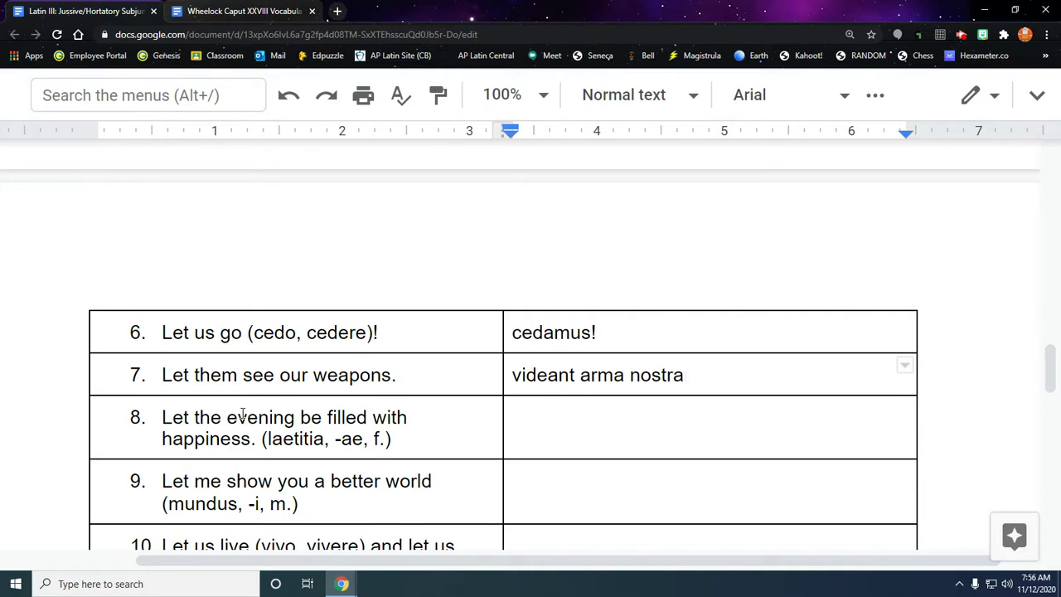
pyautogui.write('.')
pyautogui.moveTo(626, 375); pyautogui.dragTo(619, 377)
pyautogui.moveTo(684, 376); pyautogui.dragTo(673, 376)
# Begin exercise 8's answer with "vesper", highlighting "evening" and "be filled" in its English sentence.
pyautogui.click(605, 421)
pyautogui.moveTo(295, 418); pyautogui.dragTo(227, 420)
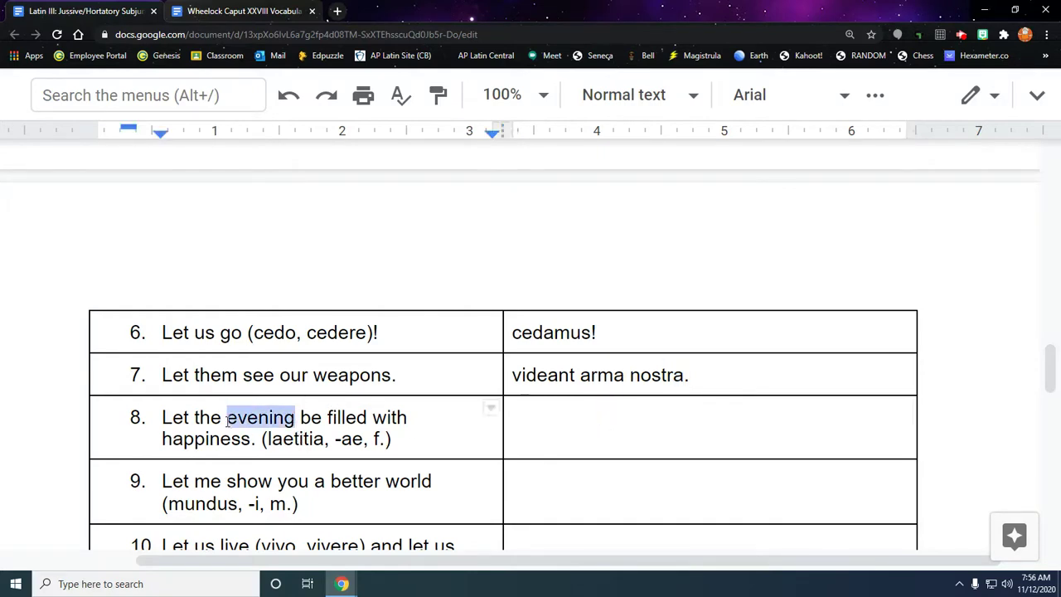
pyautogui.doubleClick(589, 407)
pyautogui.click(580, 413)
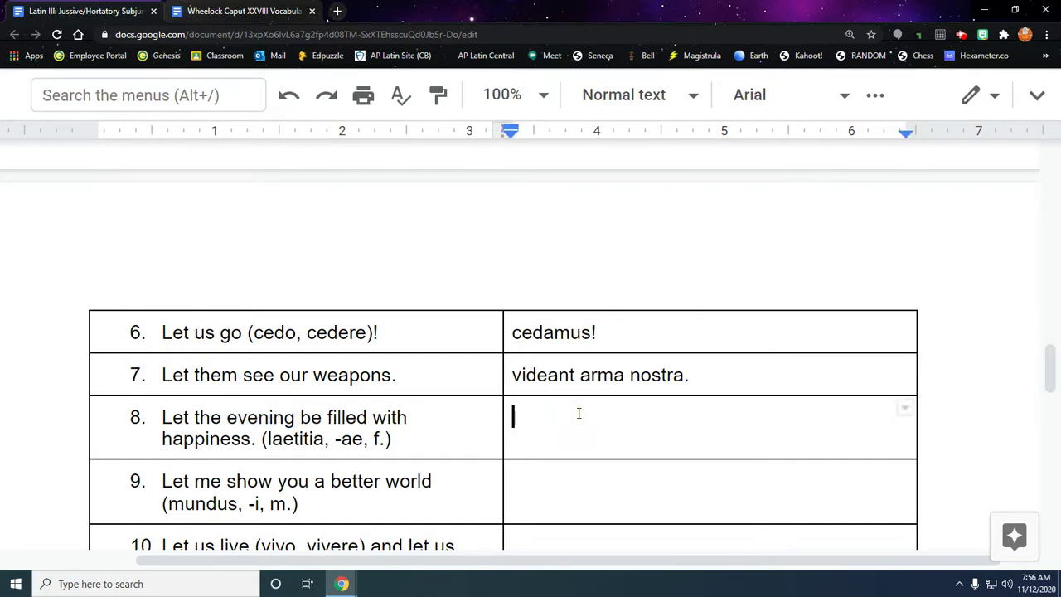
pyautogui.write('vesper')
pyautogui.moveTo(300, 417); pyautogui.dragTo(370, 422)
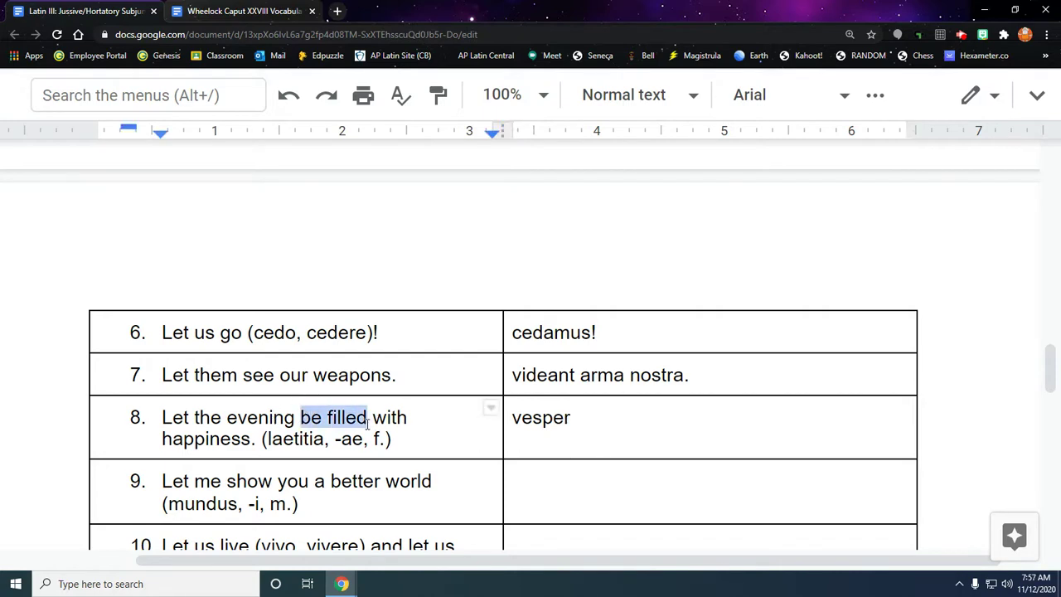
pyautogui.click(601, 424)
# Look up the verb "to fill" in the Wheelock Caput XXVIII vocabulary document, highlighting its conjugation and the "ē" in "explēre".
pyautogui.click(270, 10)
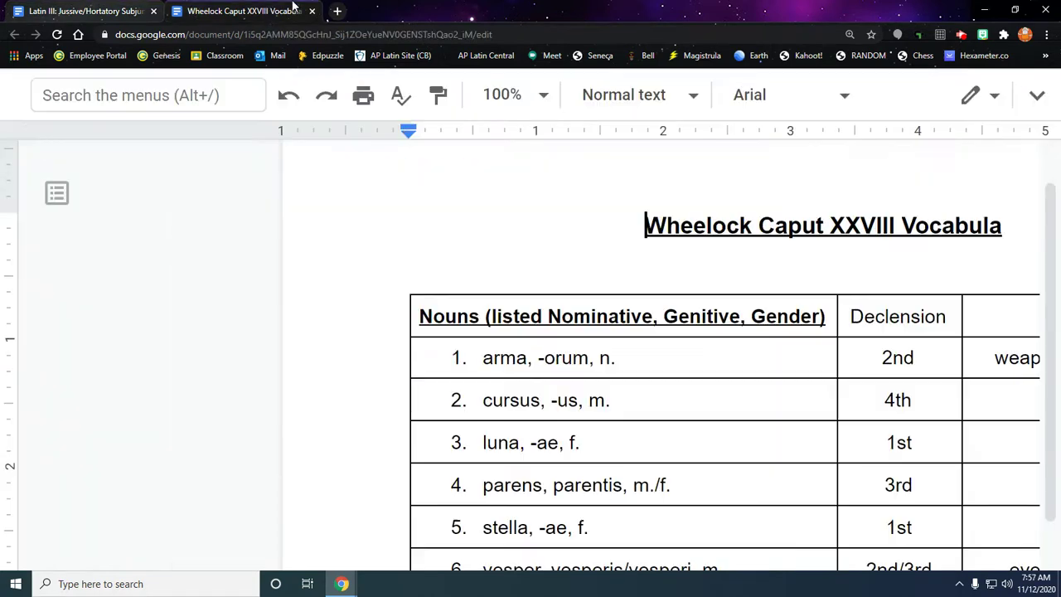
pyautogui.scroll(-5, 533, 509)
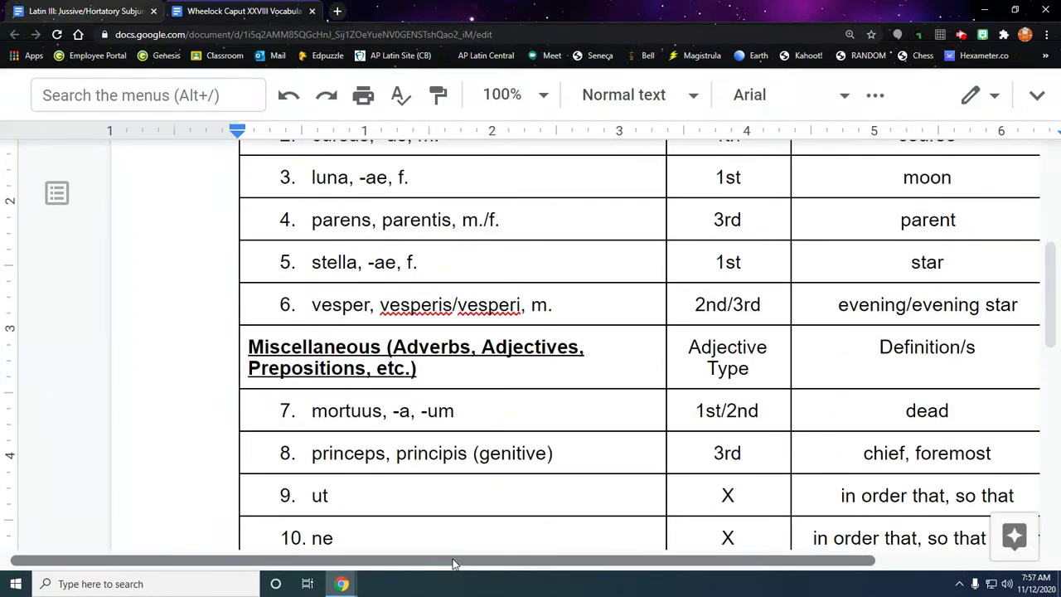
pyautogui.moveTo(457, 561); pyautogui.dragTo(618, 572)
pyautogui.scroll(-5, 464, 474)
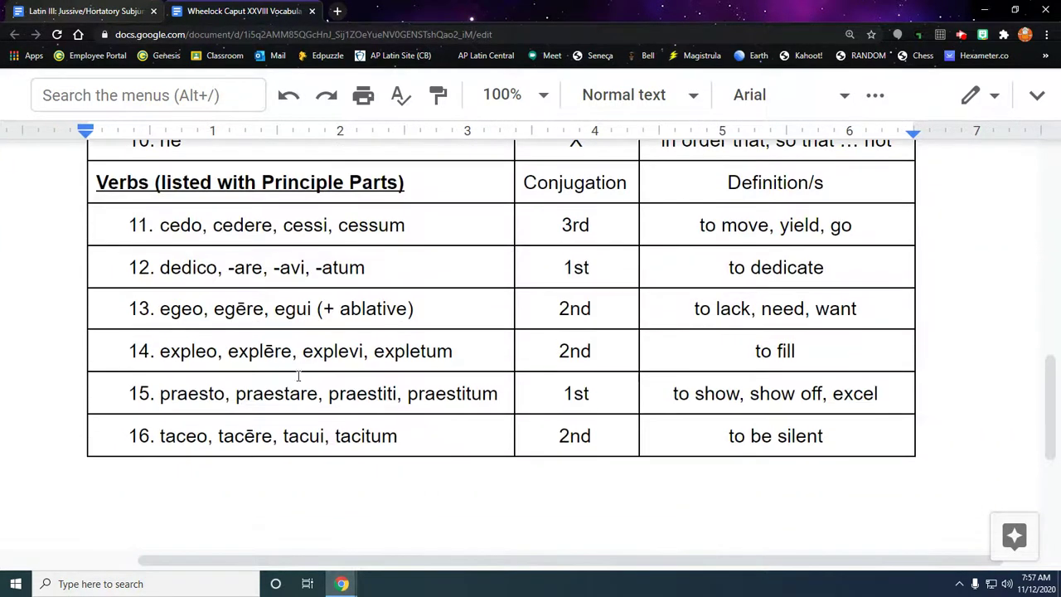
pyautogui.moveTo(808, 347); pyautogui.dragTo(592, 352)
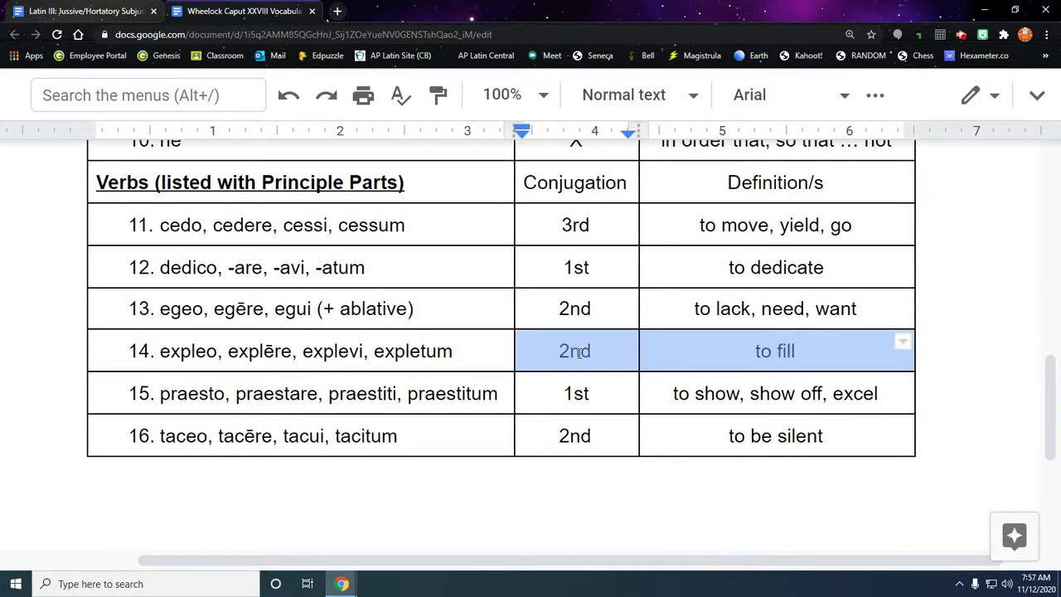
pyautogui.click(331, 352)
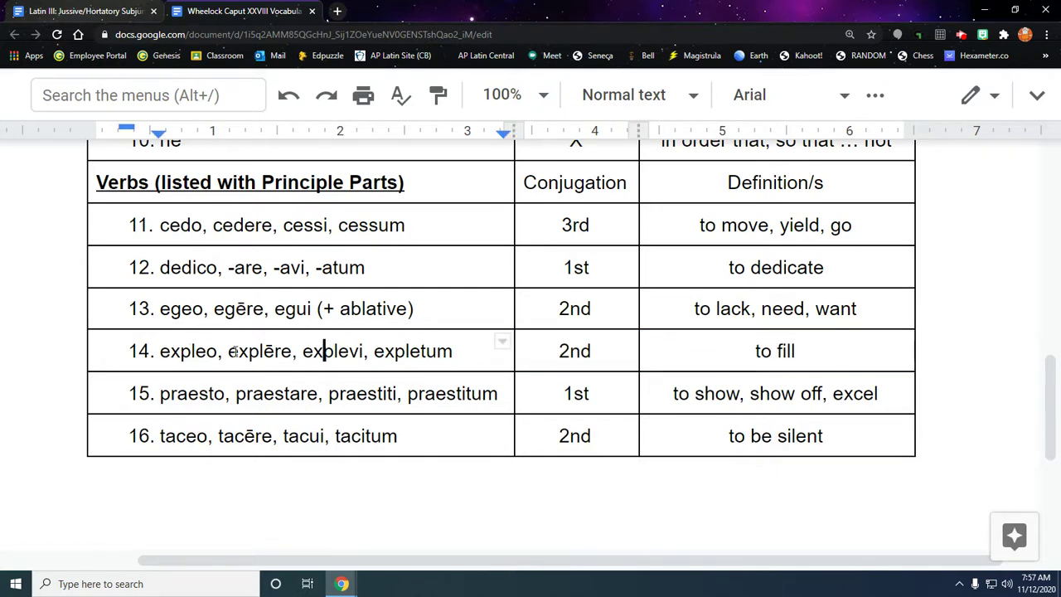
pyautogui.moveTo(269, 351); pyautogui.dragTo(259, 353)
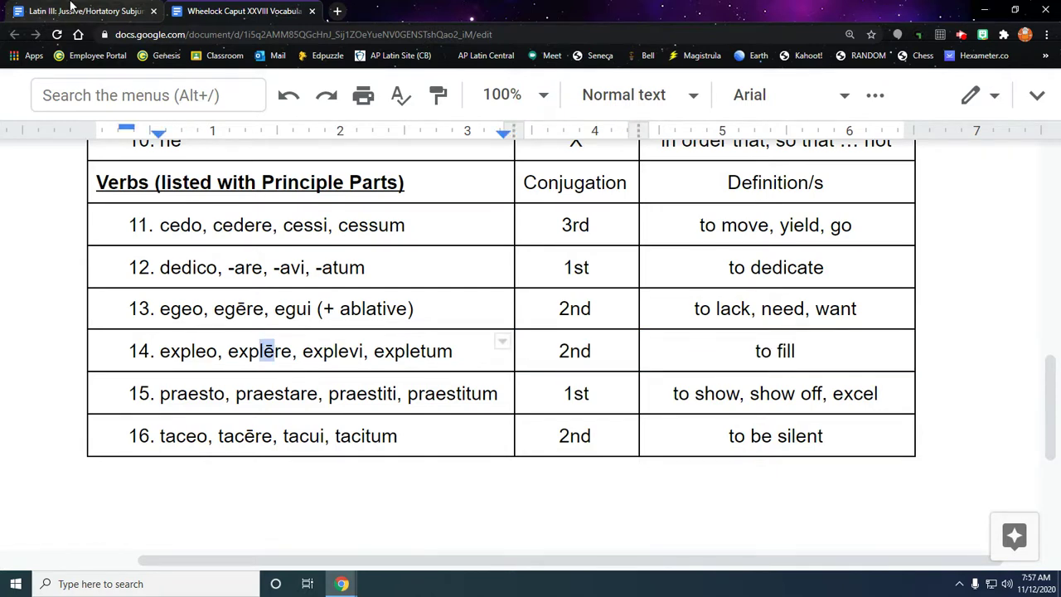
# Return to the Jussive/Hortatory Subjunctive document and complete exercise 8's answer as "vesper expleatur cum laetitia".
pyautogui.click(116, 11)
pyautogui.write('exp')
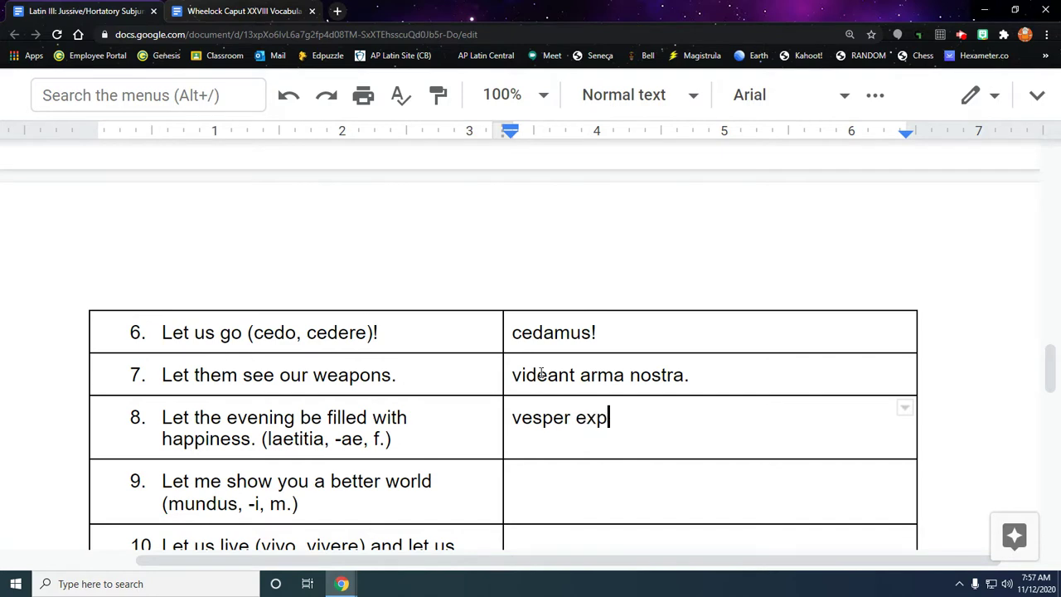
pyautogui.write('lea')
pyautogui.moveTo(306, 410); pyautogui.dragTo(377, 417)
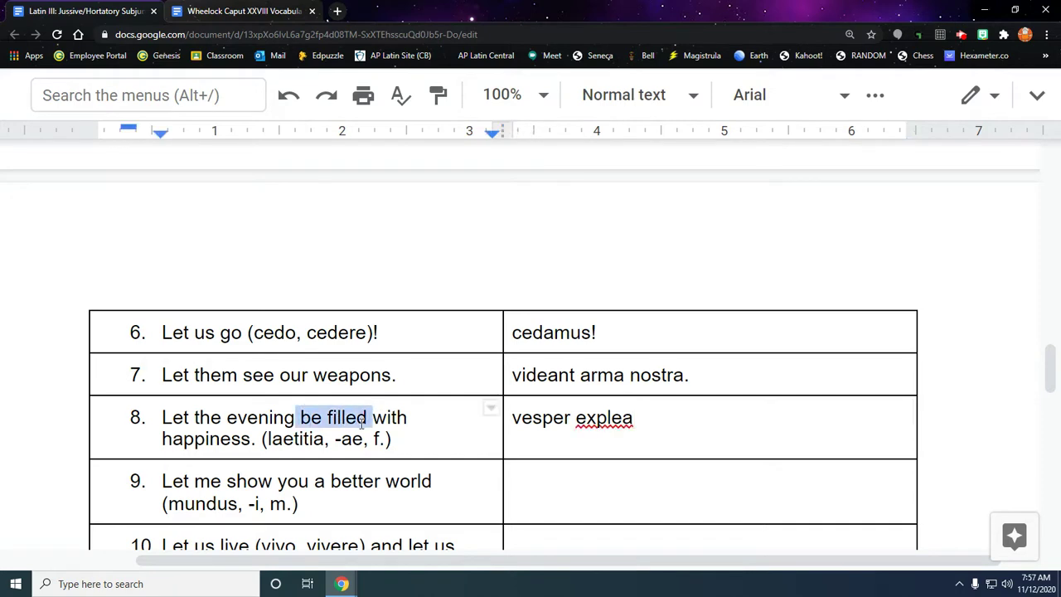
pyautogui.click(640, 438)
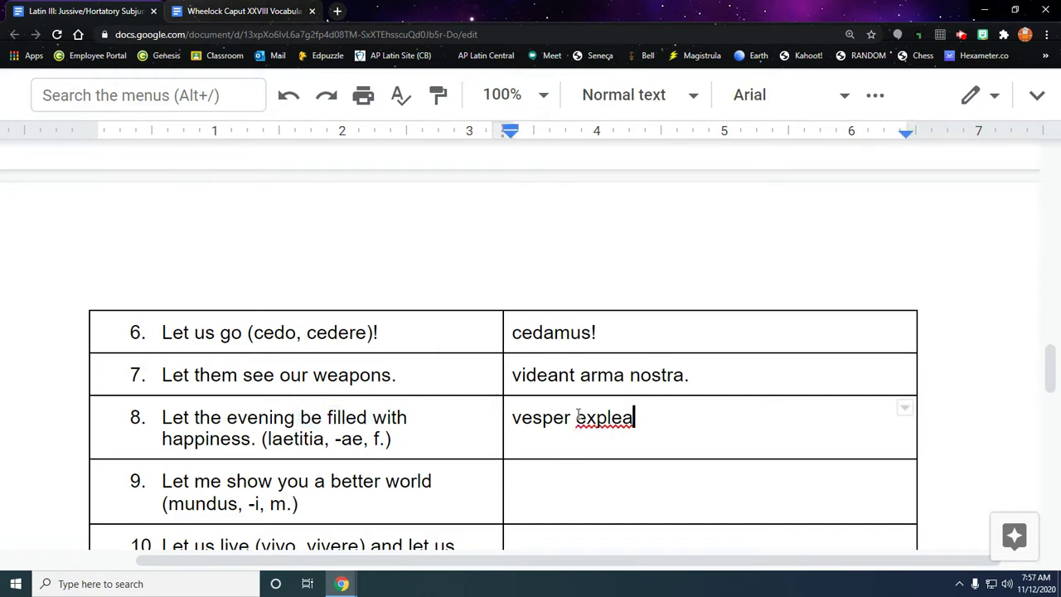
pyautogui.write('tur cumn')
pyautogui.press('BackSpace')
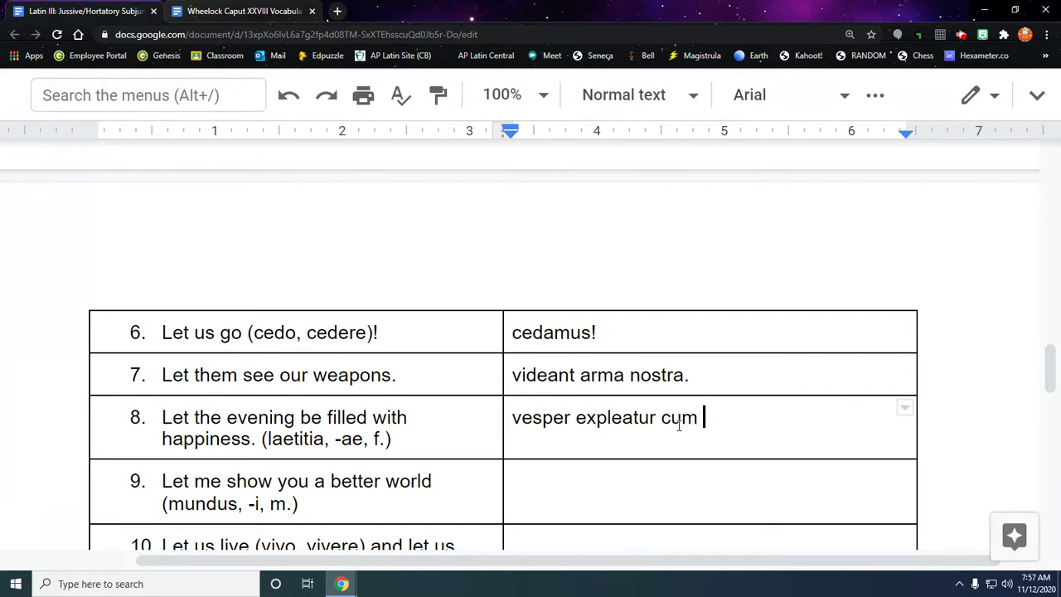
pyautogui.write('laetiti')
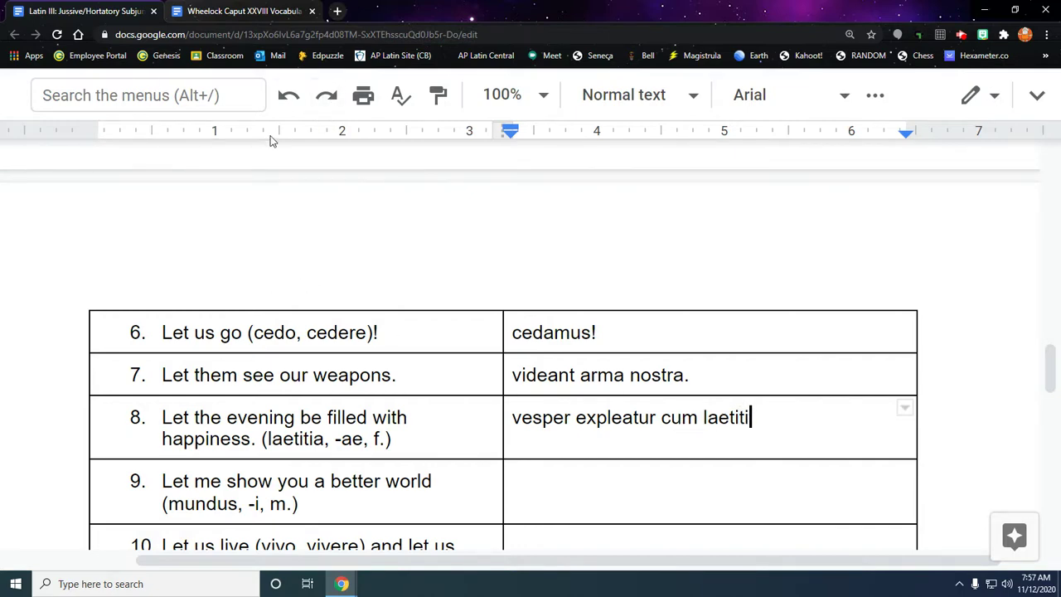
pyautogui.scroll(1, 307, 182)
pyautogui.scroll(2, 307, 182)
pyautogui.scroll(-4, 606, 343)
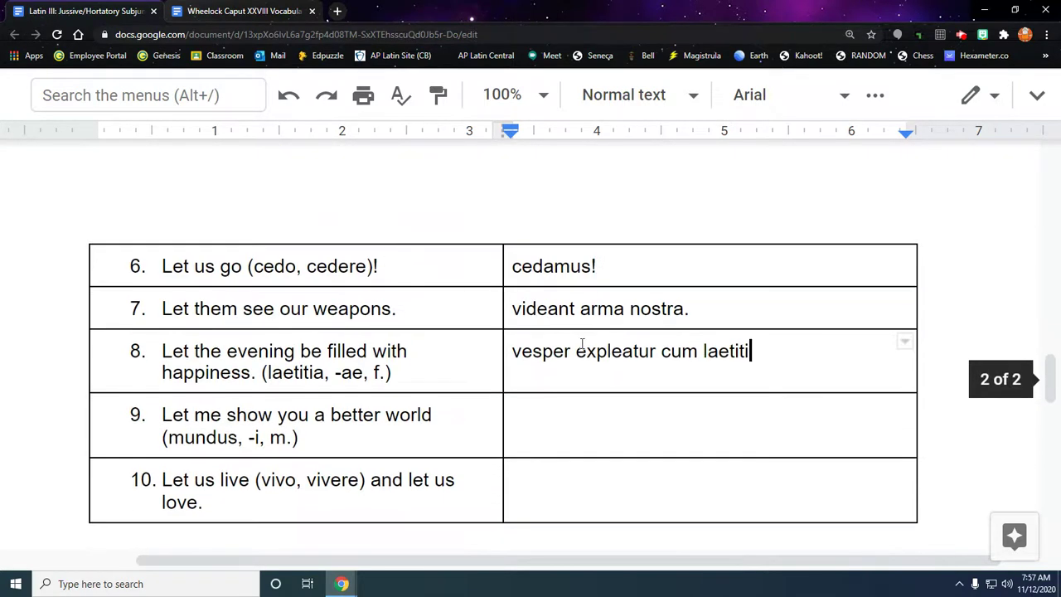
pyautogui.write('a')
# Highlight the final "a" of "laetitia" and the preposition "cum" in exercise 8's answer.
pyautogui.hotkey('shift', 'Left')
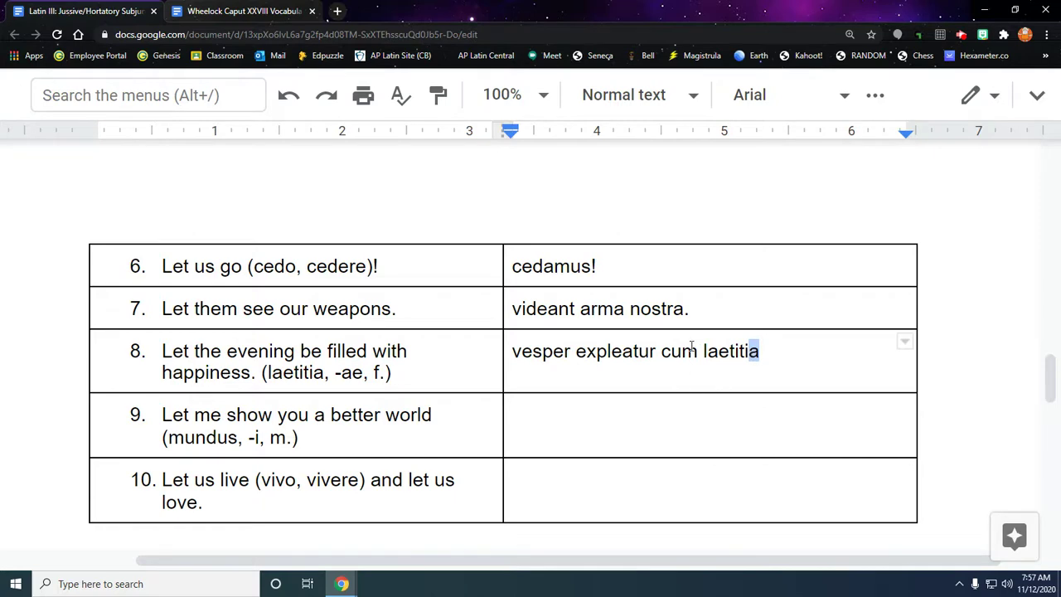
pyautogui.moveTo(698, 351); pyautogui.dragTo(665, 355)
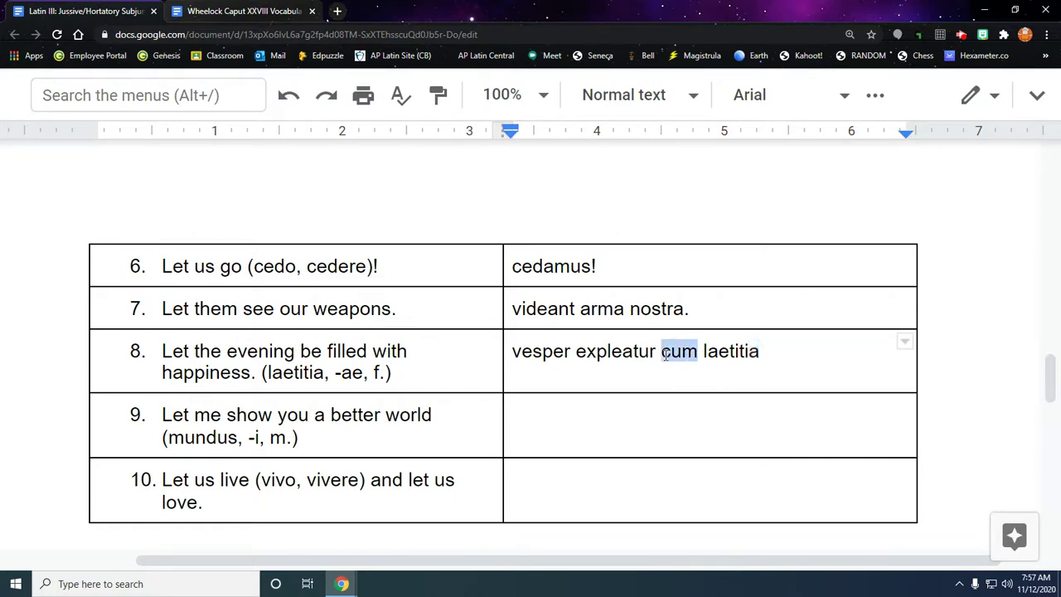
pyautogui.click(577, 435)
pyautogui.scroll(-2, 490, 393)
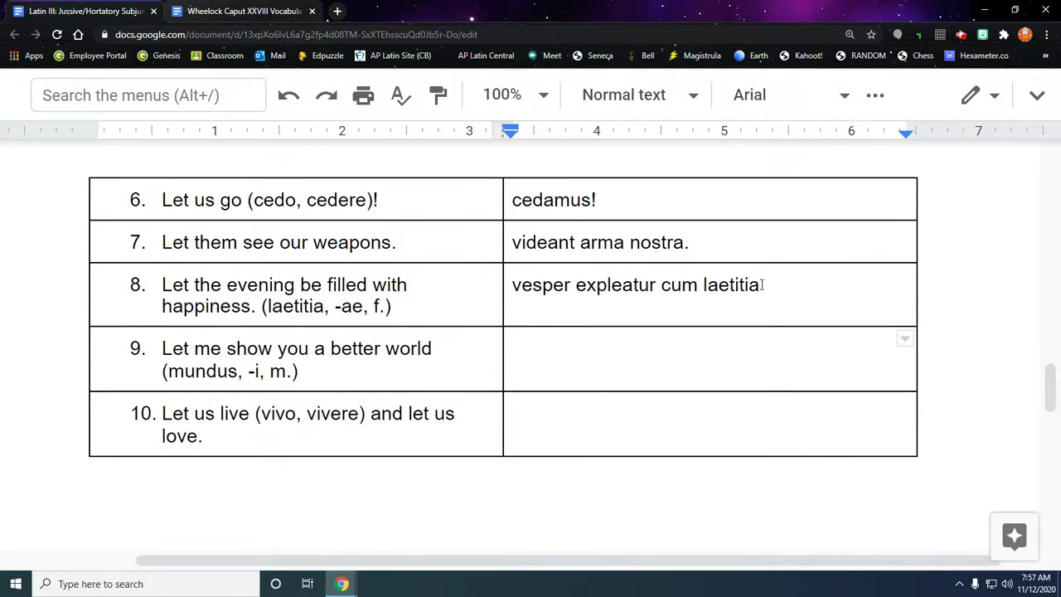
pyautogui.moveTo(759, 285); pyautogui.dragTo(753, 286)
# Highlight "me show" in exercise 9 and look up the verb "to show" and its conjugation in the Wheelock Caput XXVIII vocabulary document.
pyautogui.click(516, 352)
pyautogui.moveTo(192, 347); pyautogui.dragTo(277, 350)
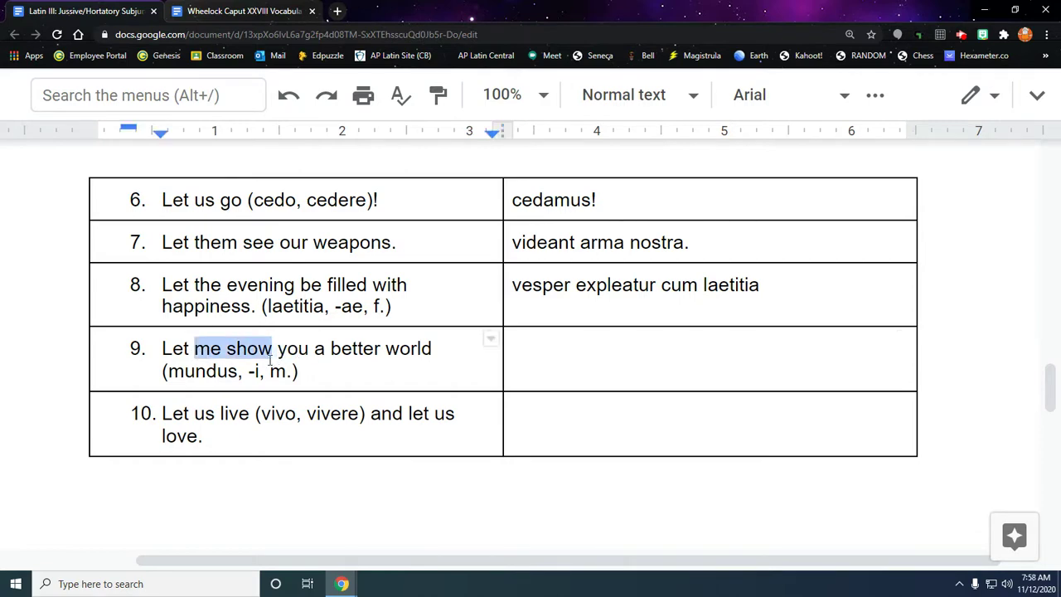
pyautogui.click(622, 374)
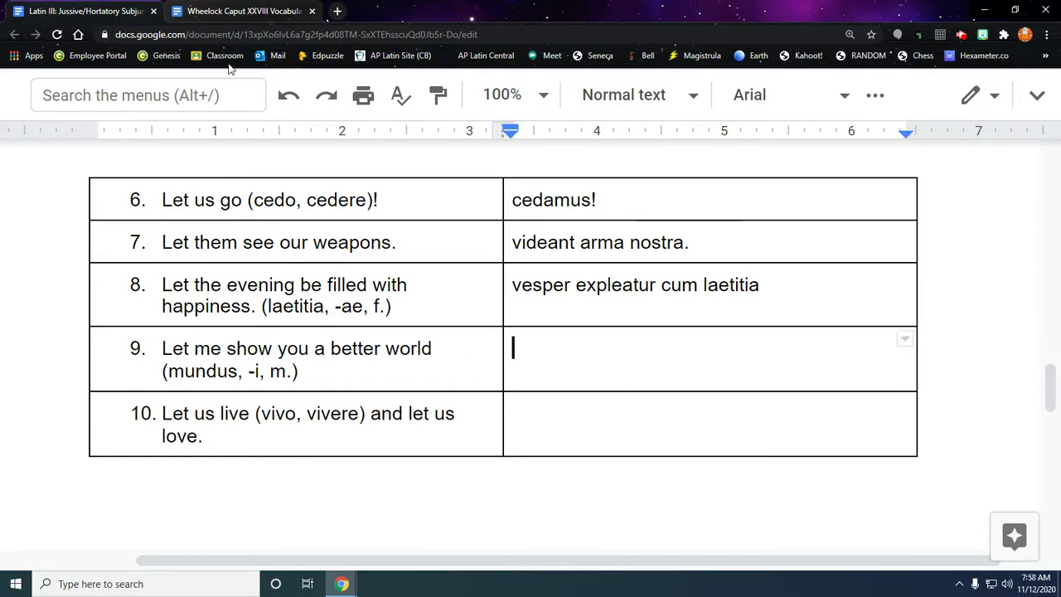
pyautogui.click(192, 8)
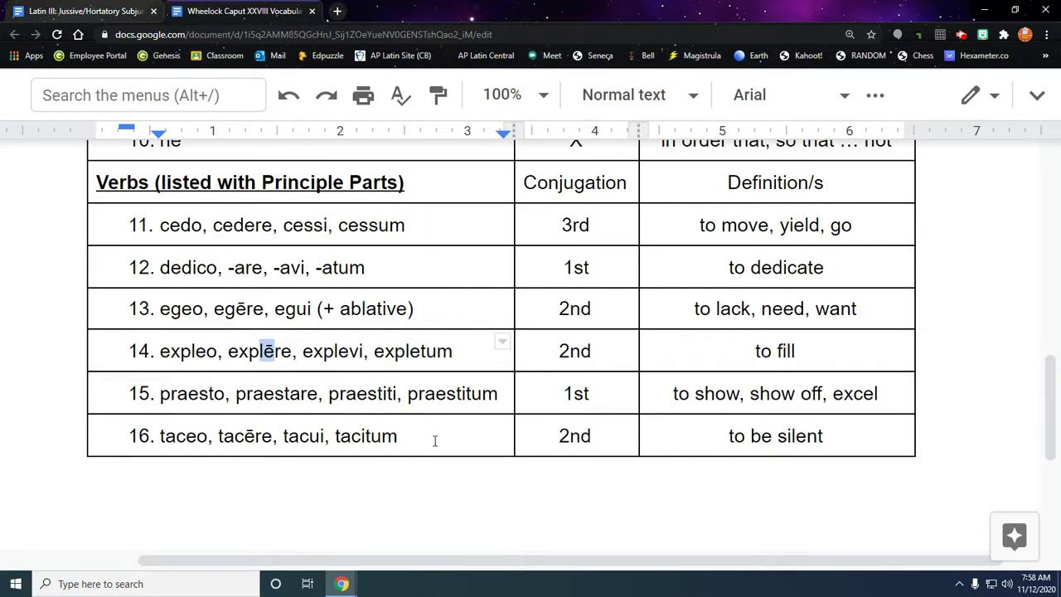
pyautogui.moveTo(672, 395); pyautogui.dragTo(740, 395)
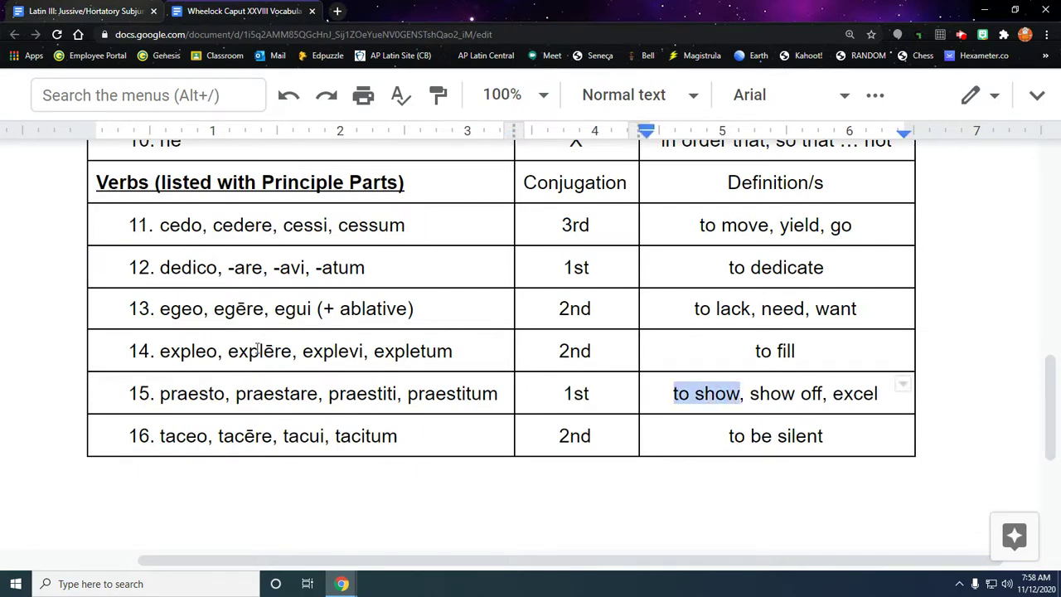
pyautogui.click(292, 392)
pyautogui.moveTo(590, 394); pyautogui.dragTo(566, 396)
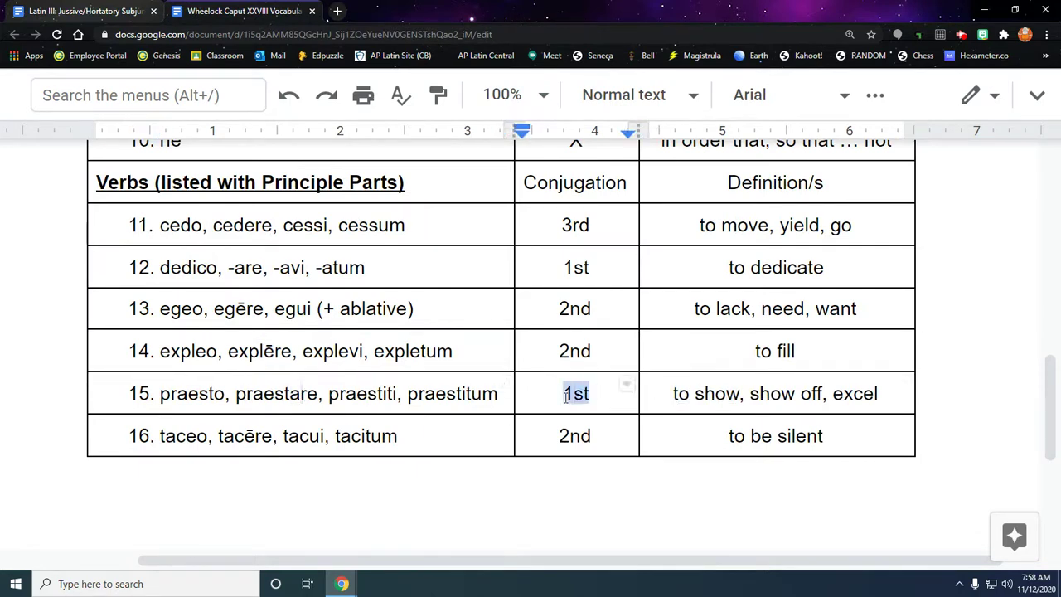
# Return to the Jussive/Hortatory Subjunctive document and begin exercise 9's answer with "praestem".
pyautogui.click(113, 14)
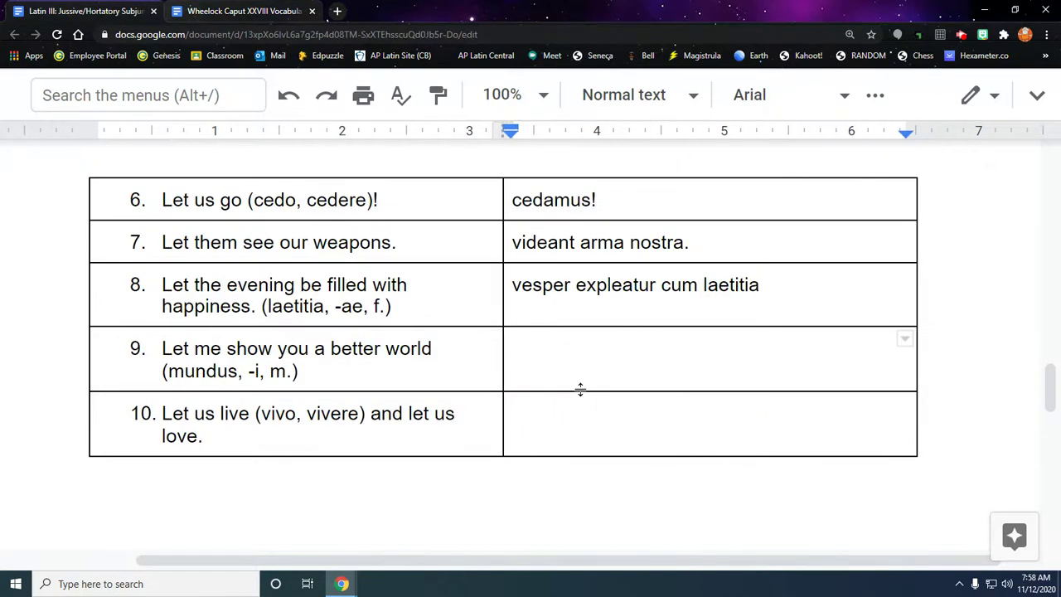
pyautogui.write('praeste')
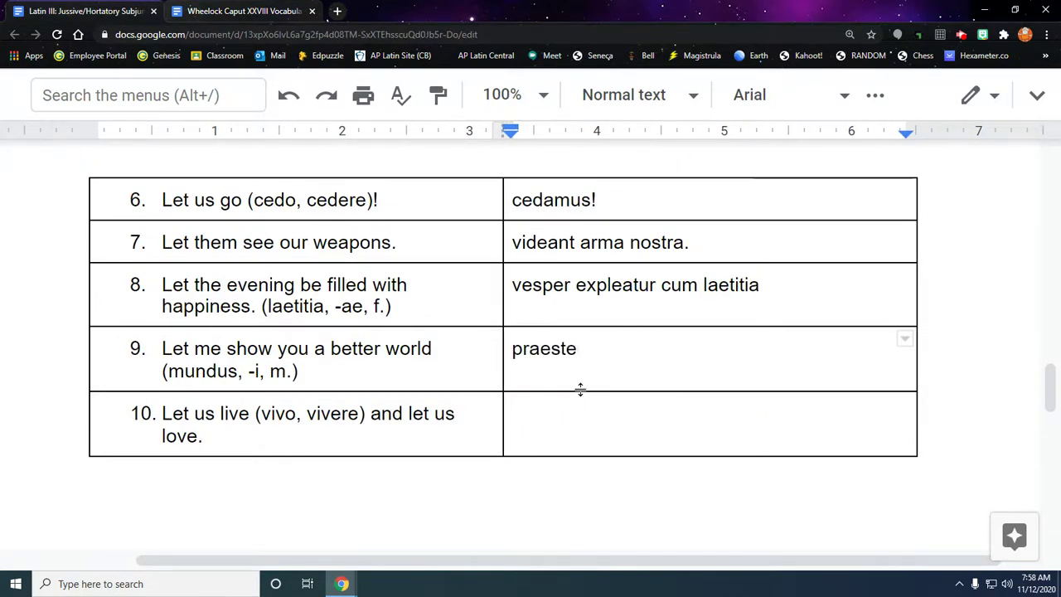
pyautogui.write('m')
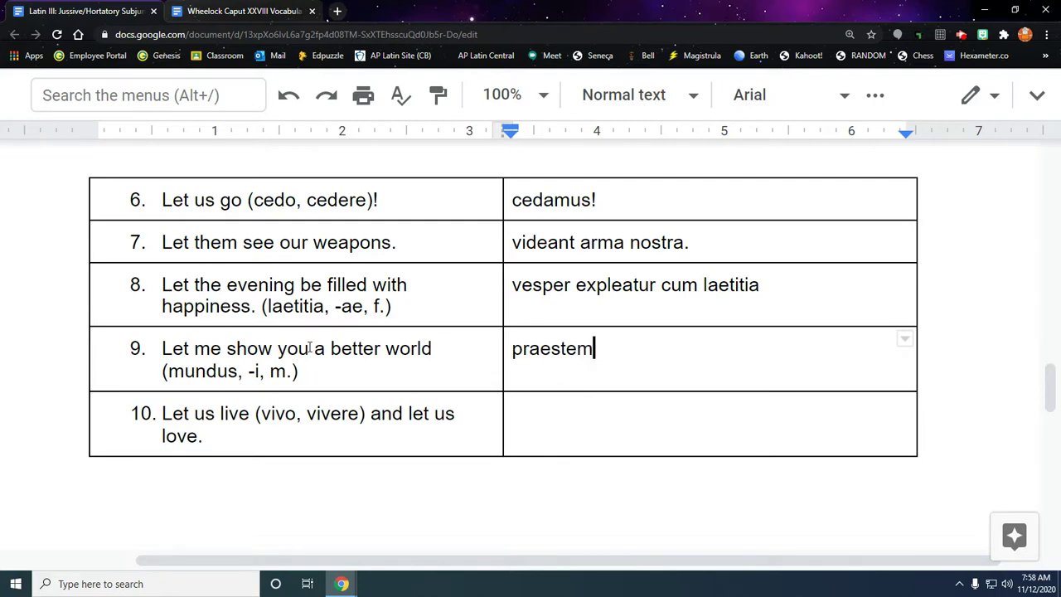
# Highlight "a better world" in exercise 9's English sentence and add "mundum meliorem" to its answer.
pyautogui.moveTo(315, 348); pyautogui.dragTo(437, 348)
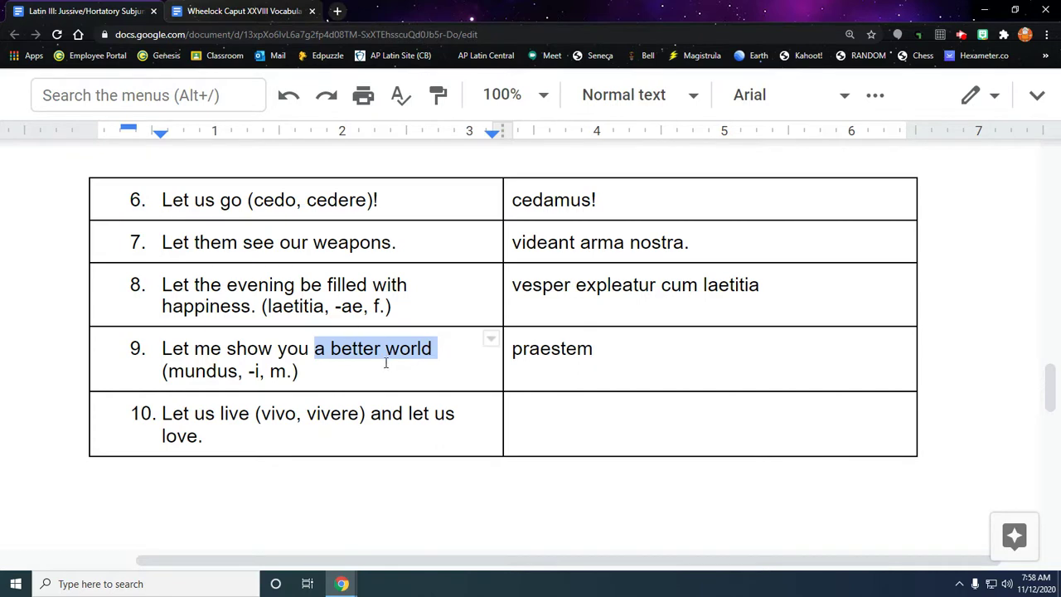
pyautogui.click(235, 370)
pyautogui.click(636, 350)
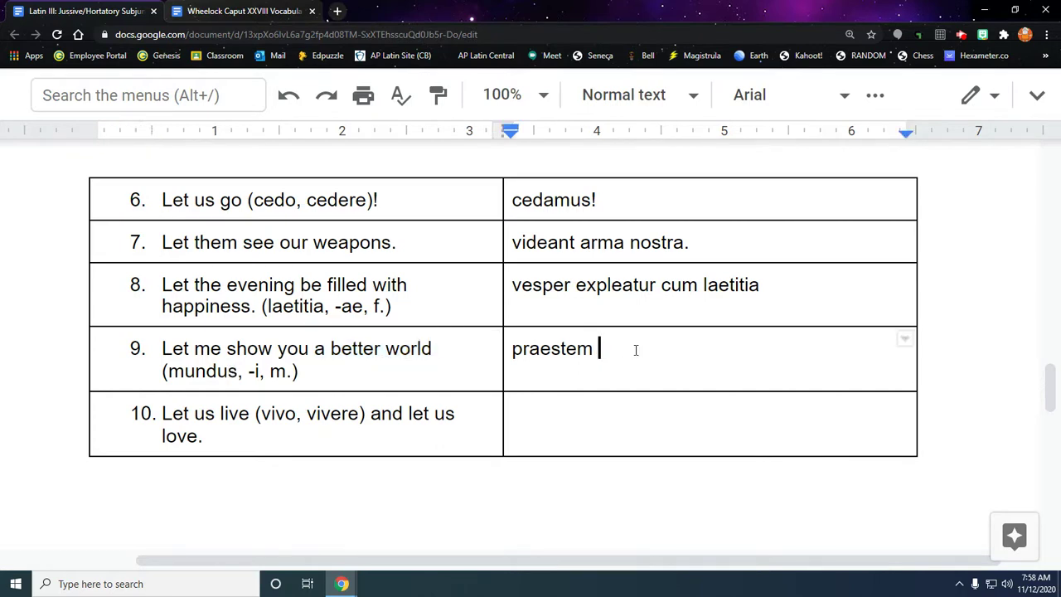
pyautogui.write('mundum melior')
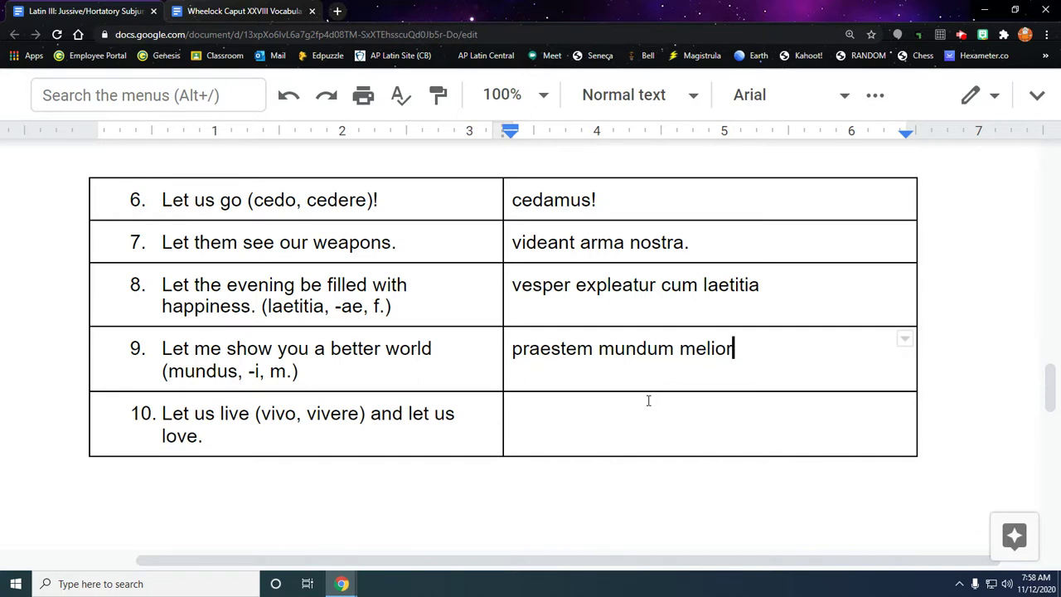
pyautogui.write('em')
# Highlight the ending "em" of "meliorem" and the ending "um" of "mundum" in exercise 9's answer.
pyautogui.hotkey('shift', 'Left')
pyautogui.hotkey('shift', 'Left')
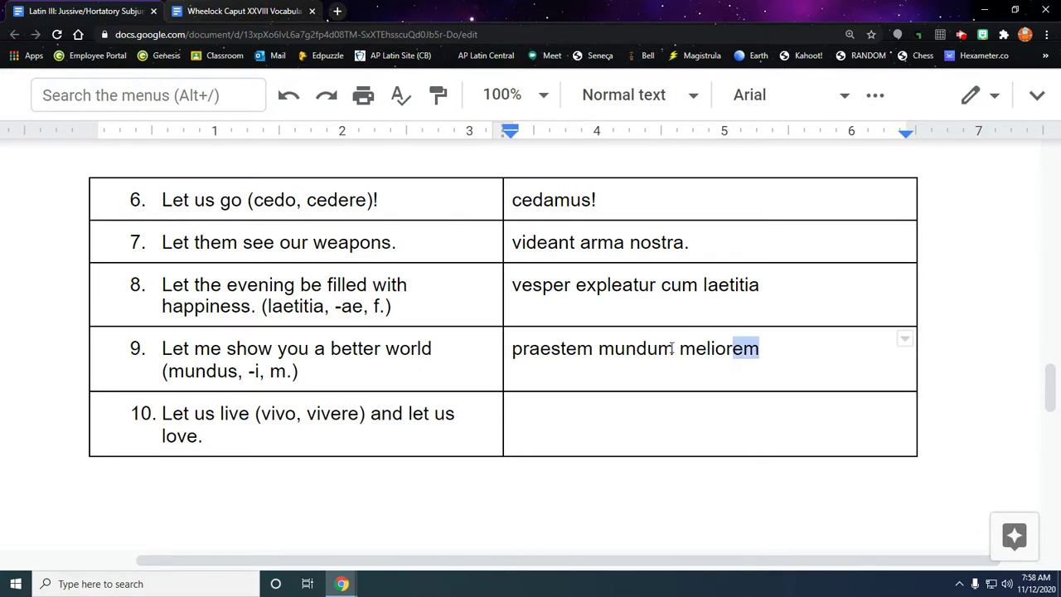
pyautogui.moveTo(671, 349); pyautogui.dragTo(648, 349)
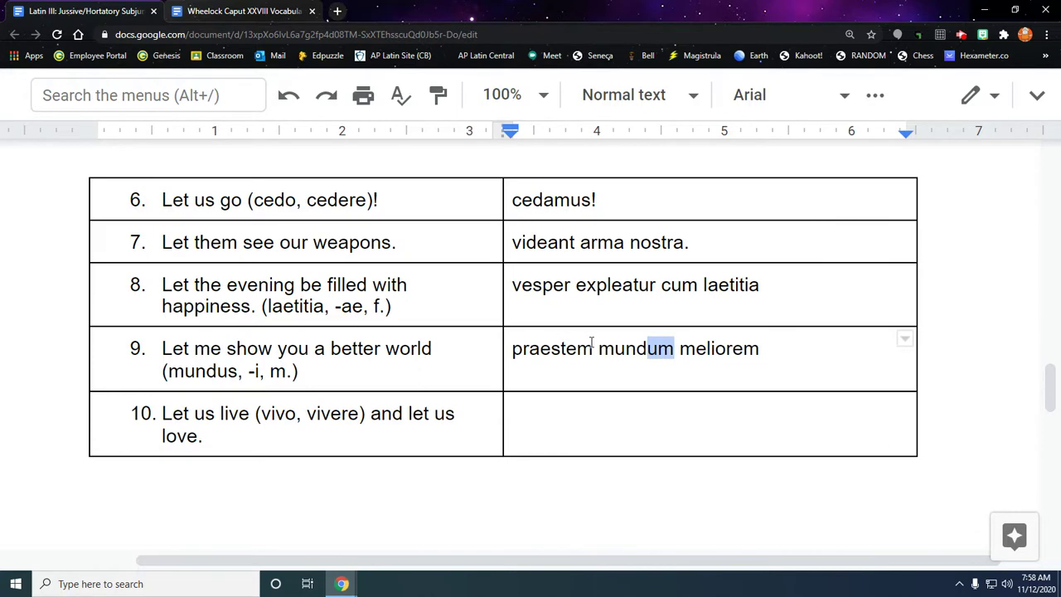
# Highlight "you" in exercise 9's English sentence, complete the answer with "tibi." and highlight that word.
pyautogui.moveTo(309, 349); pyautogui.dragTo(280, 351)
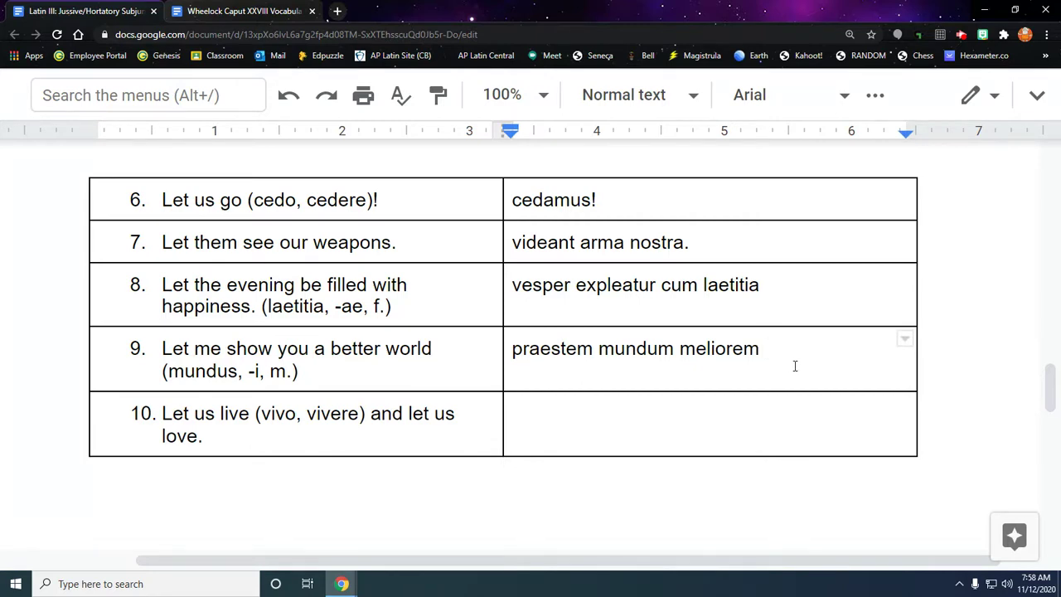
pyautogui.write('tibi.')
pyautogui.moveTo(758, 346); pyautogui.dragTo(798, 343)
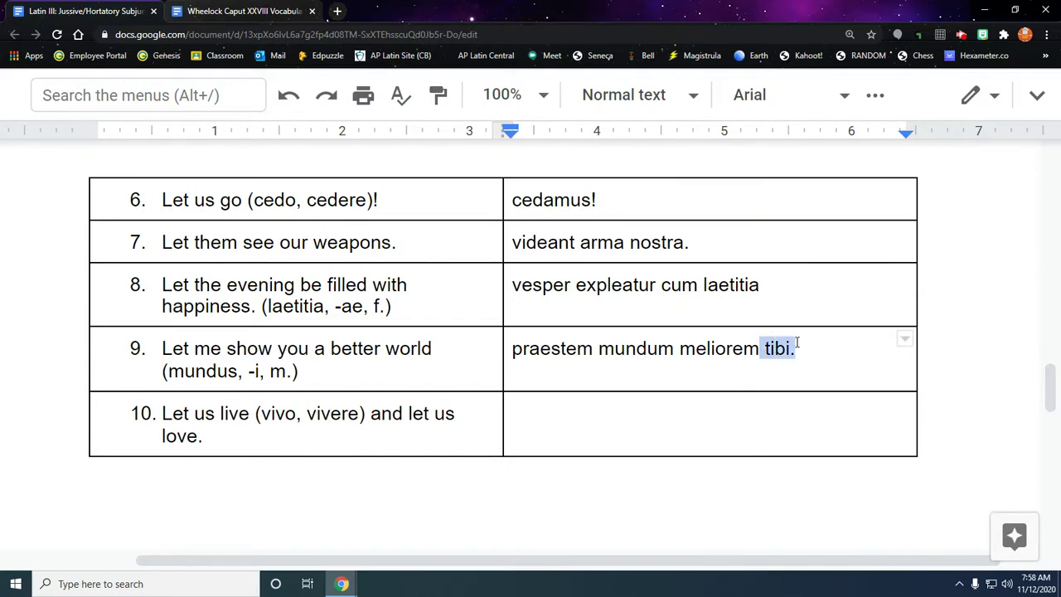
# Enter "vivamus et amemus" as exercise 10's answer, highlighting part of "vivere" in the English sentence.
pyautogui.click(554, 418)
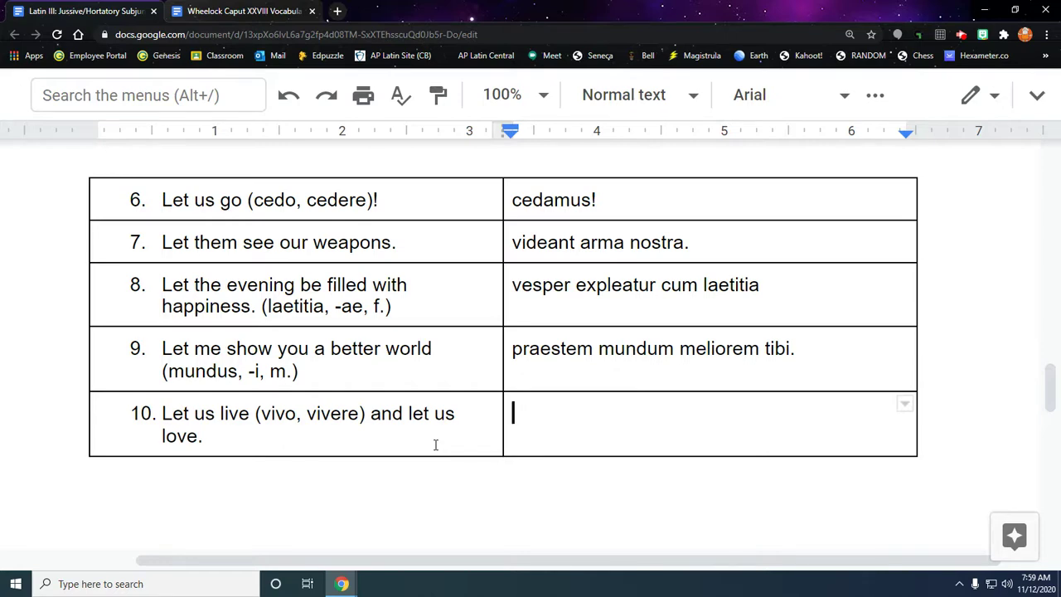
pyautogui.write('viv')
pyautogui.moveTo(335, 420); pyautogui.dragTo(344, 417)
pyautogui.click(584, 429)
pyautogui.write('amus')
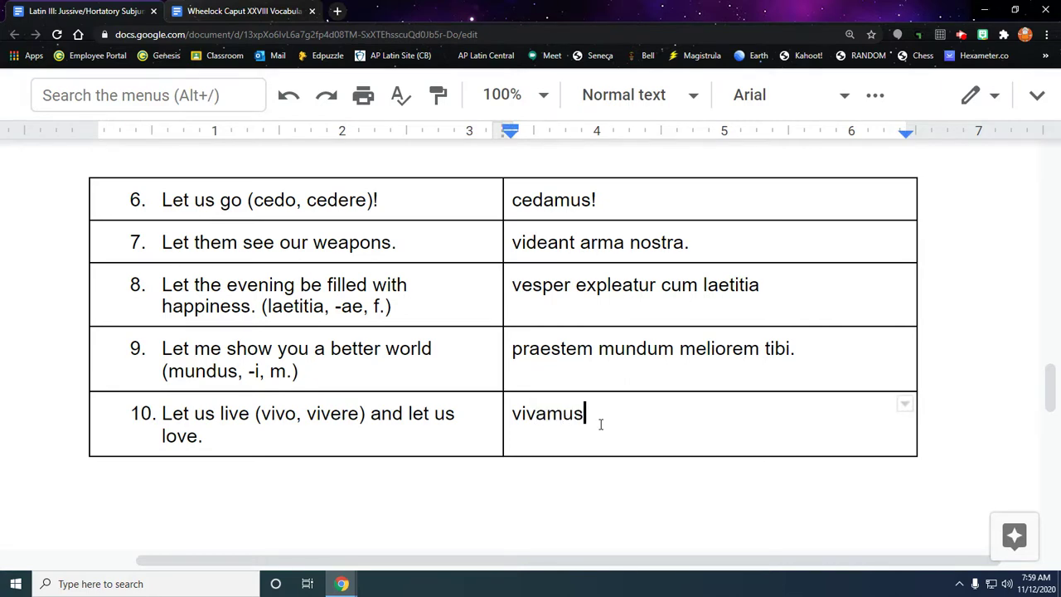
pyautogui.write(' et amemus')
# Look back over the exercises and the jussive notes up to the document's title.
pyautogui.scroll(3, 507, 452)
pyautogui.scroll(-3, 527, 485)
pyautogui.scroll(10, 540, 478)
pyautogui.scroll(10, 540, 479)
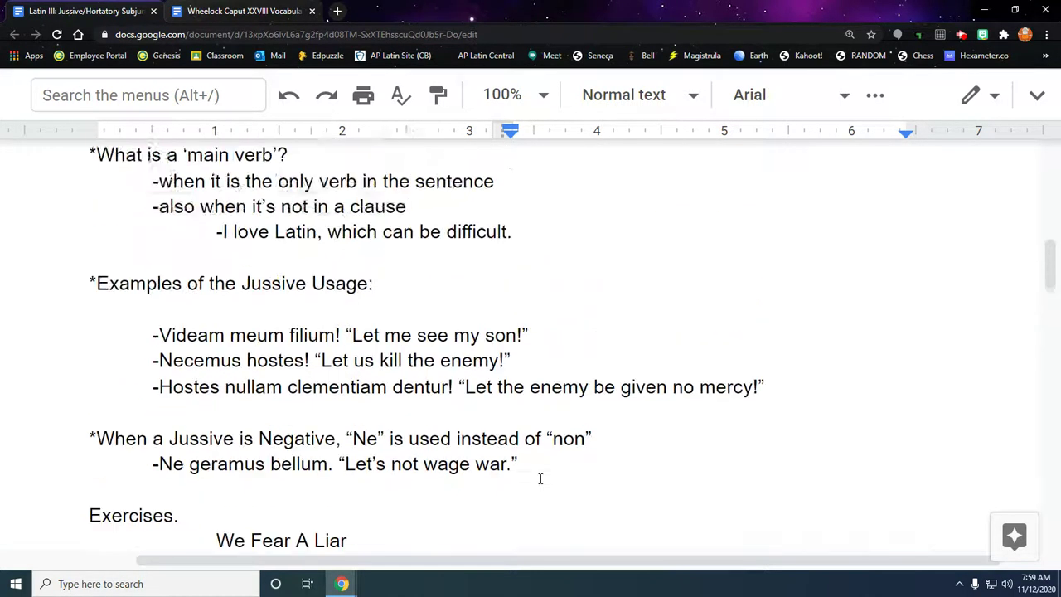
pyautogui.scroll(3, 540, 478)
pyautogui.scroll(-2, 539, 478)
pyautogui.scroll(1, 539, 478)
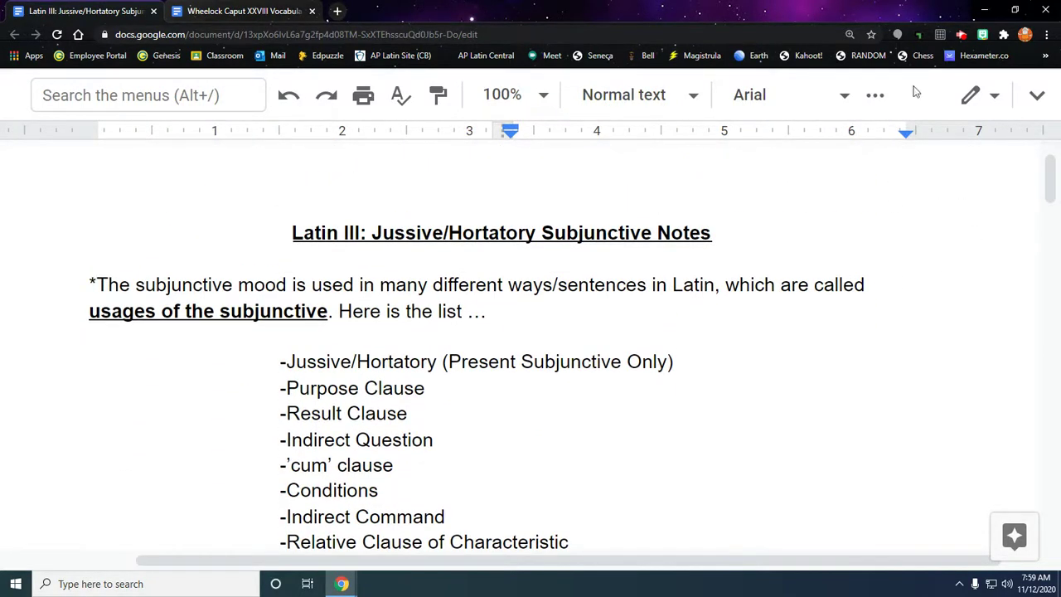
pyautogui.click(961, 37)
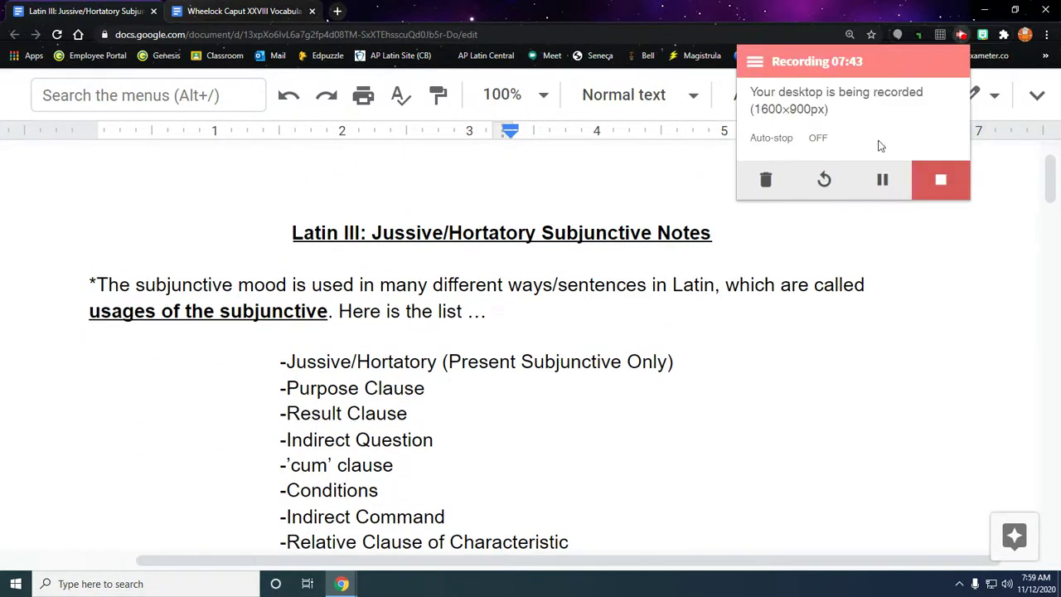